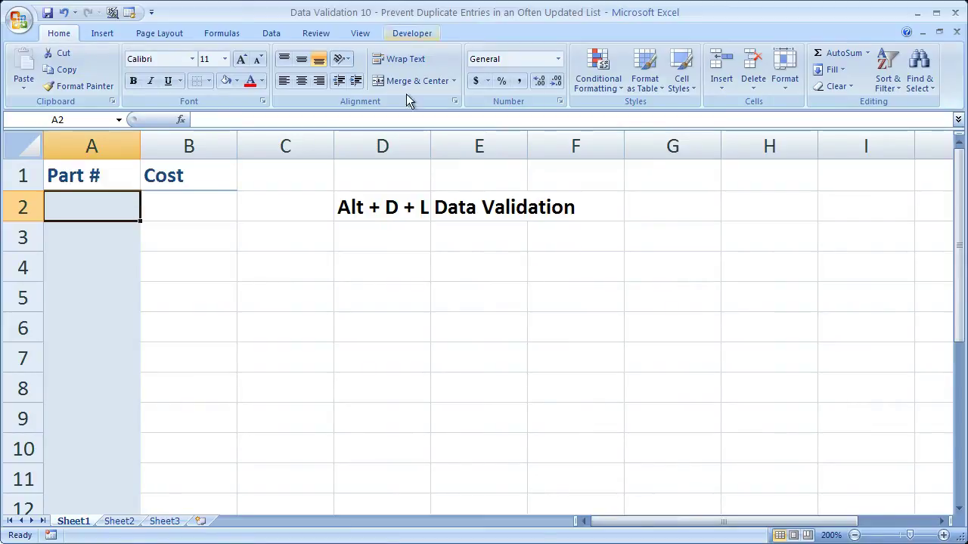
left_click(90, 175)
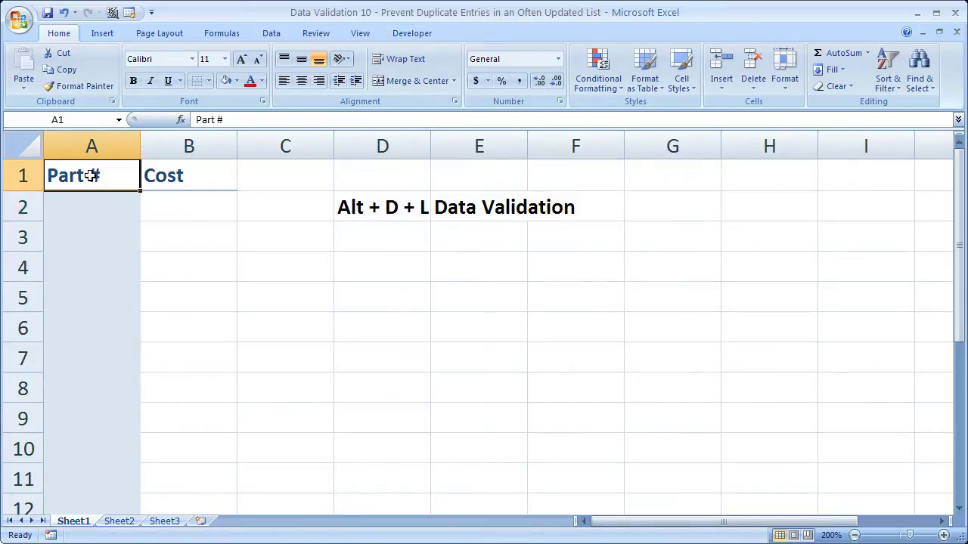
left_click(168, 174)
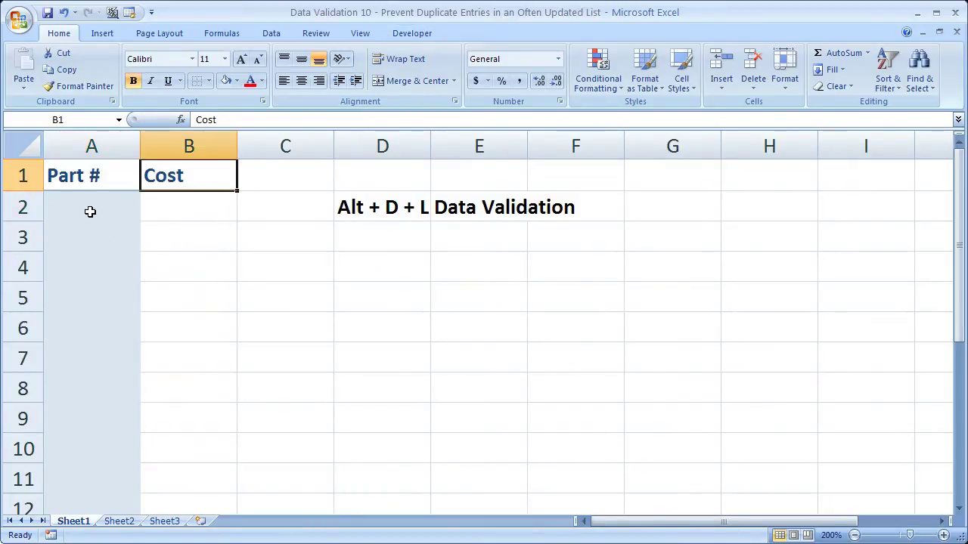
left_click_drag(87, 202, 88, 467)
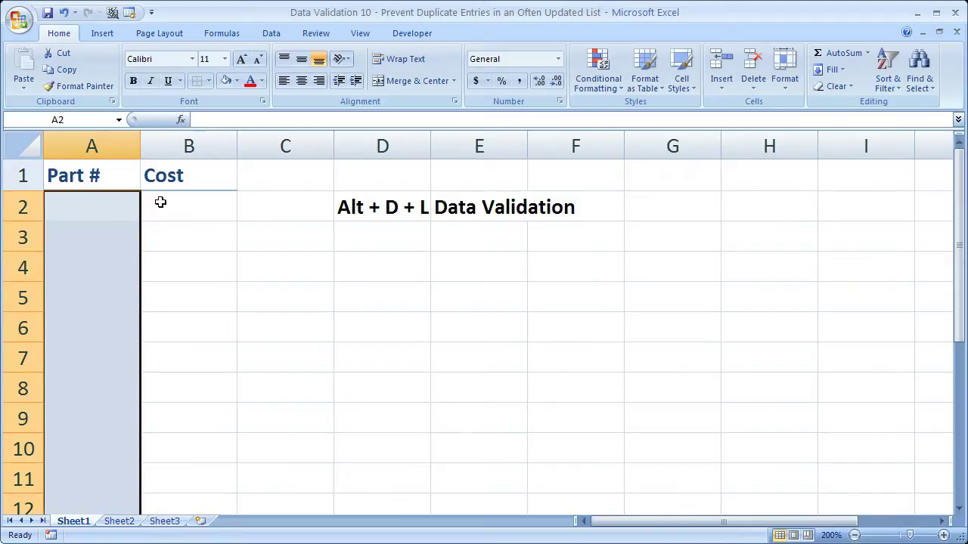
left_click_drag(161, 203, 166, 465)
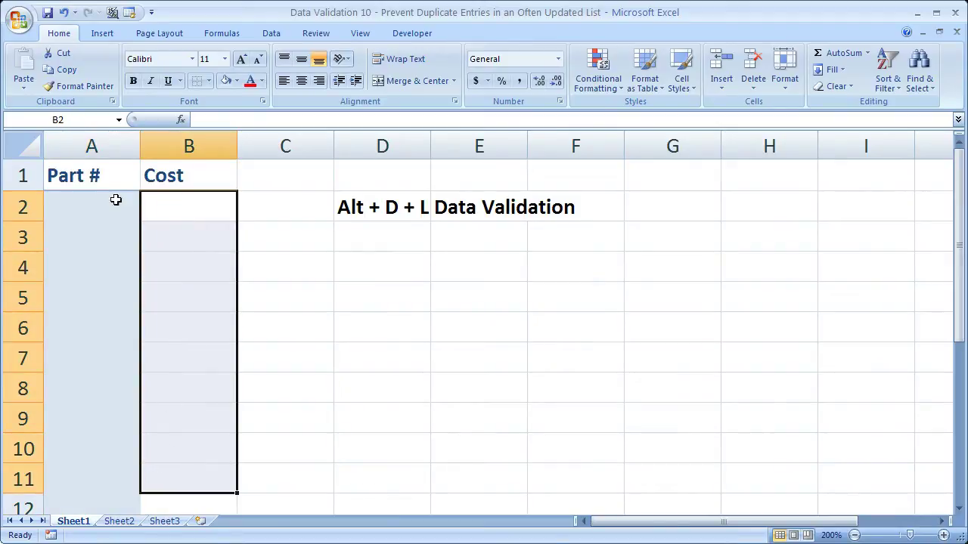
left_click(93, 174)
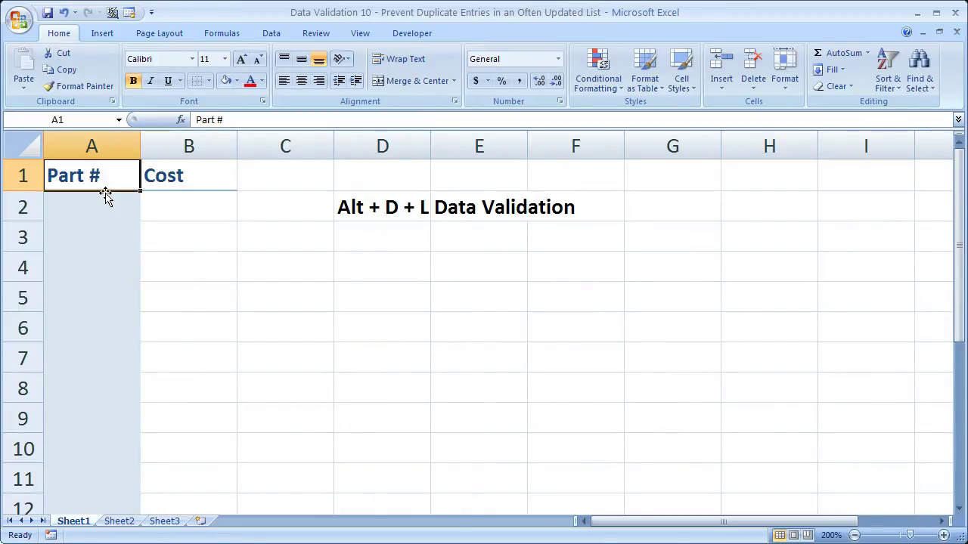
left_click_drag(91, 212, 90, 313)
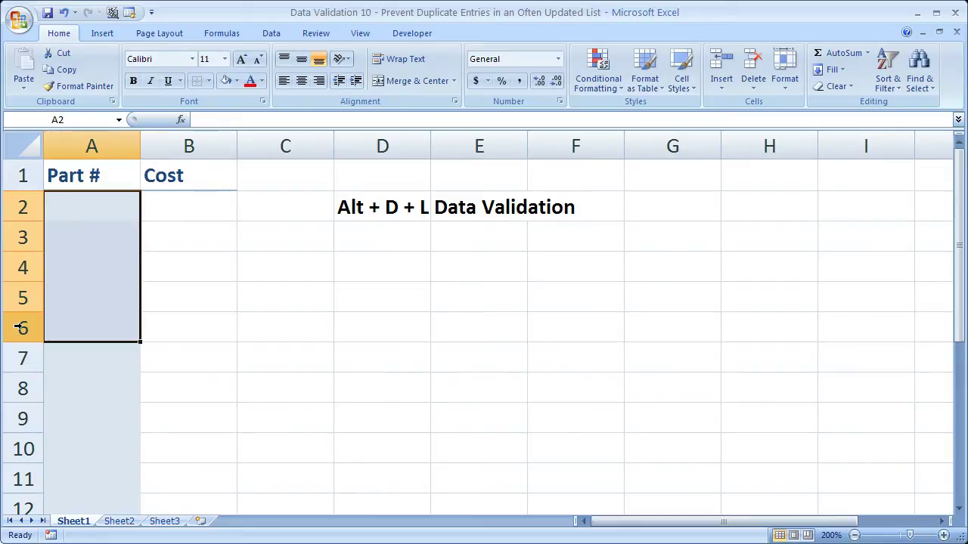
left_click(89, 360)
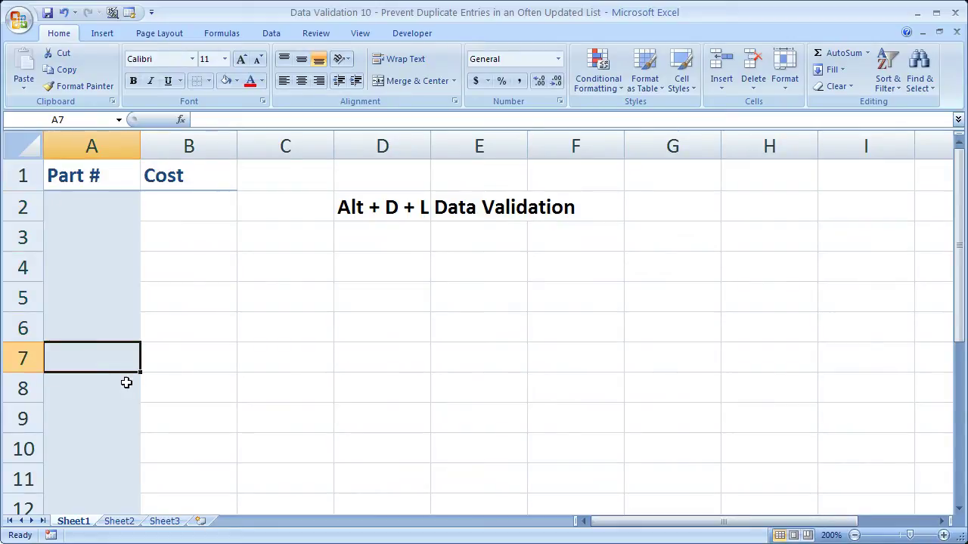
left_click(117, 389)
left_click(114, 414)
left_click(107, 448)
left_click(105, 486)
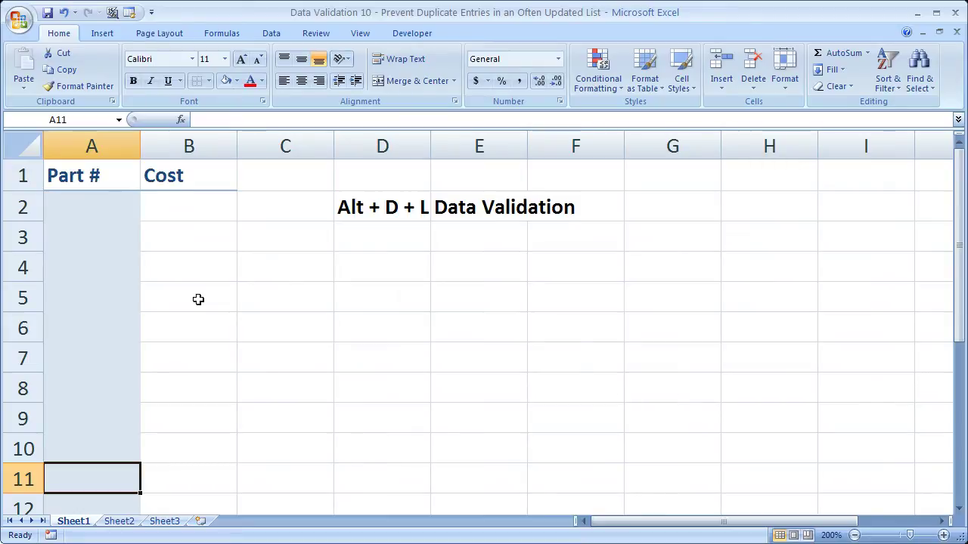
left_click(372, 296)
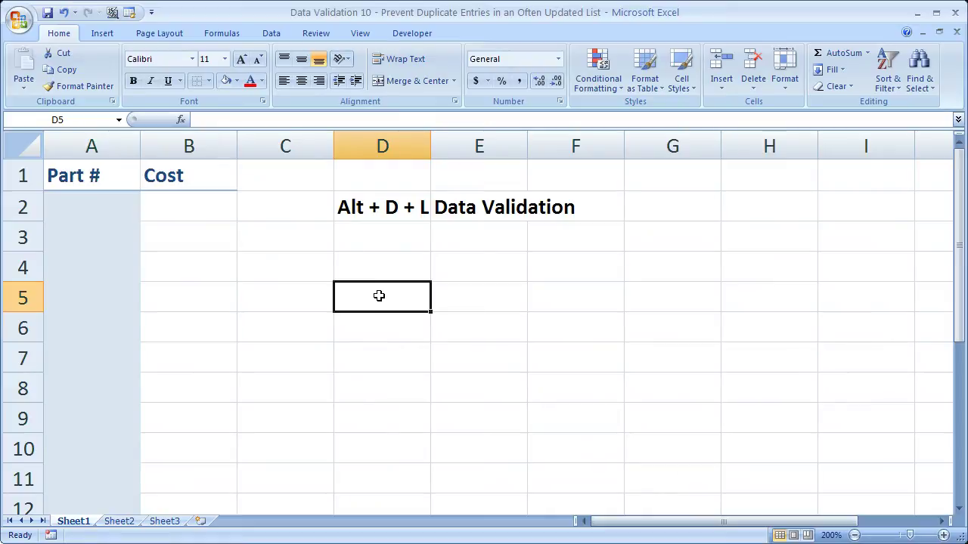
left_click(91, 215)
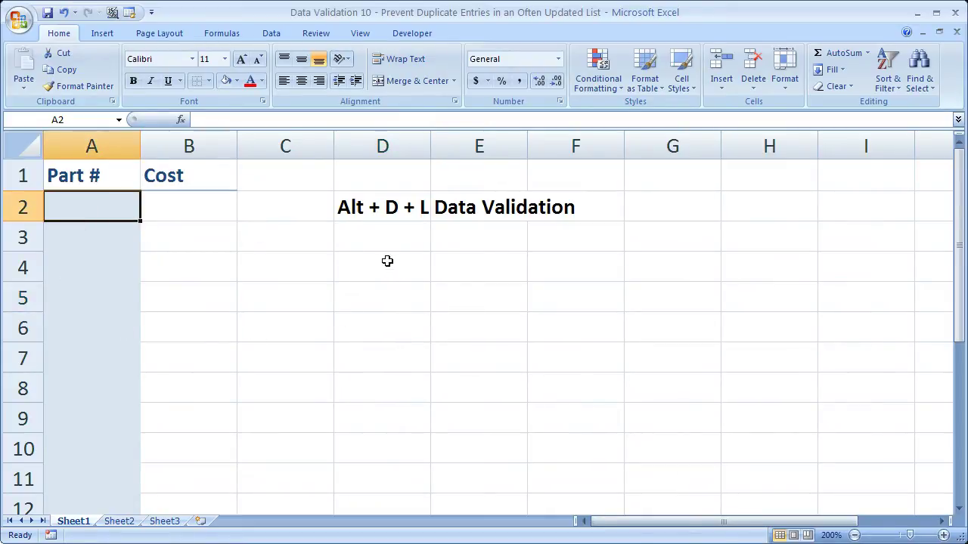
left_click_drag(383, 209, 552, 212)
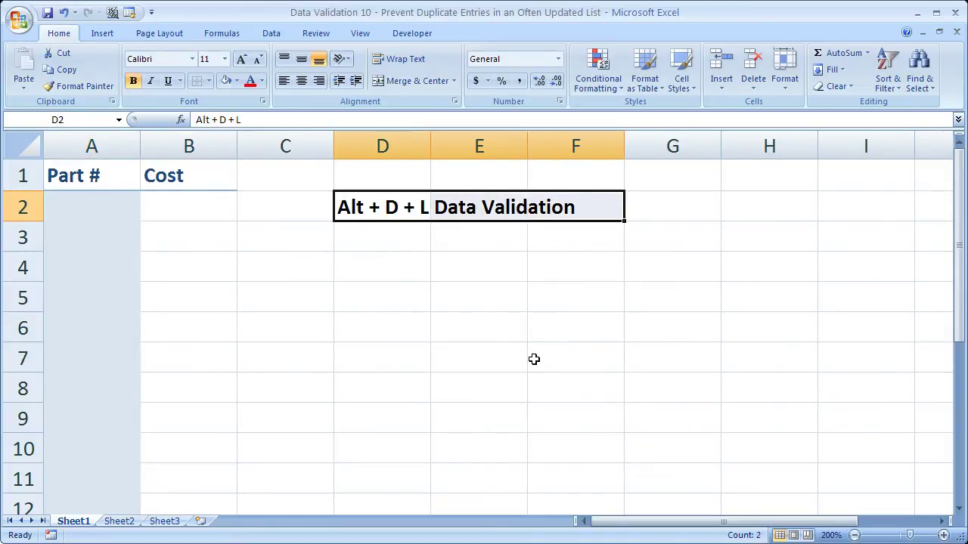
left_click(271, 35)
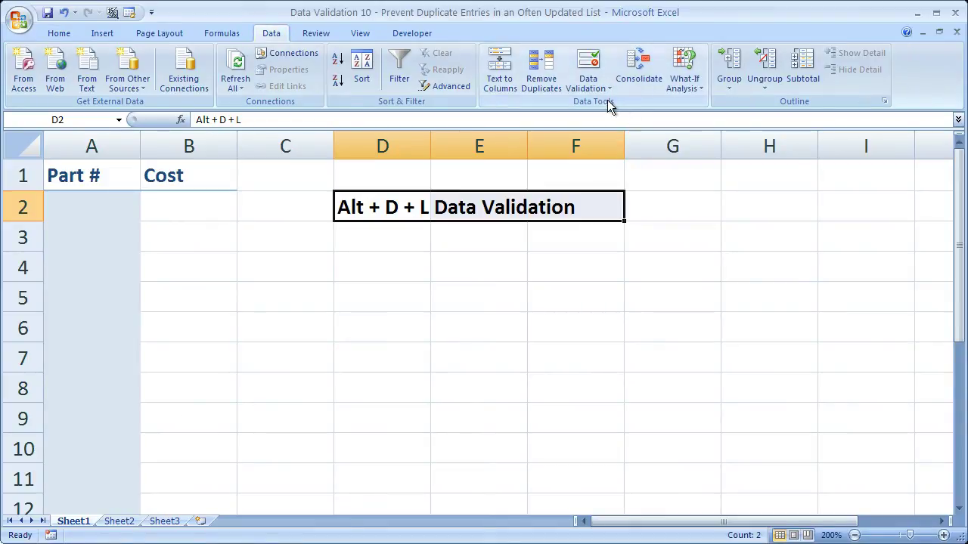
left_click(601, 64)
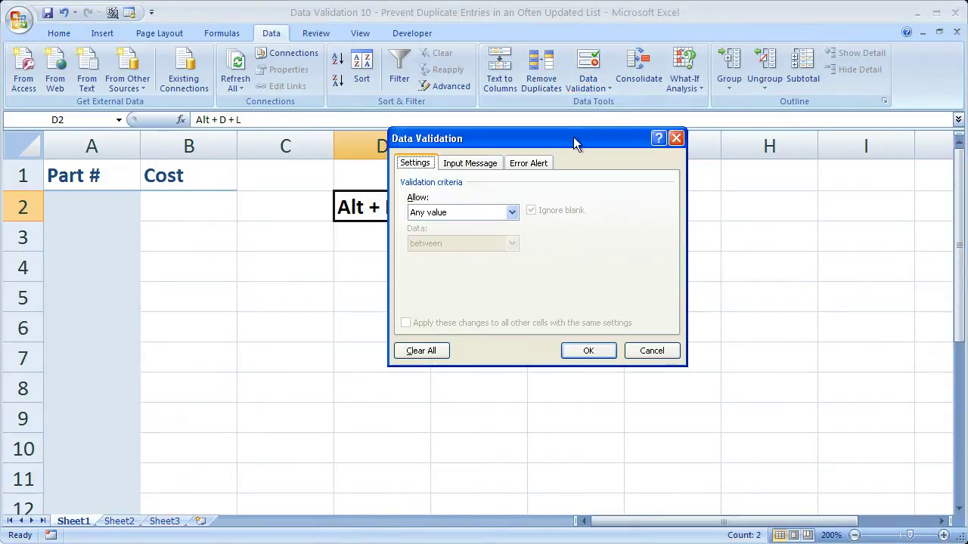
left_click_drag(575, 141, 662, 144)
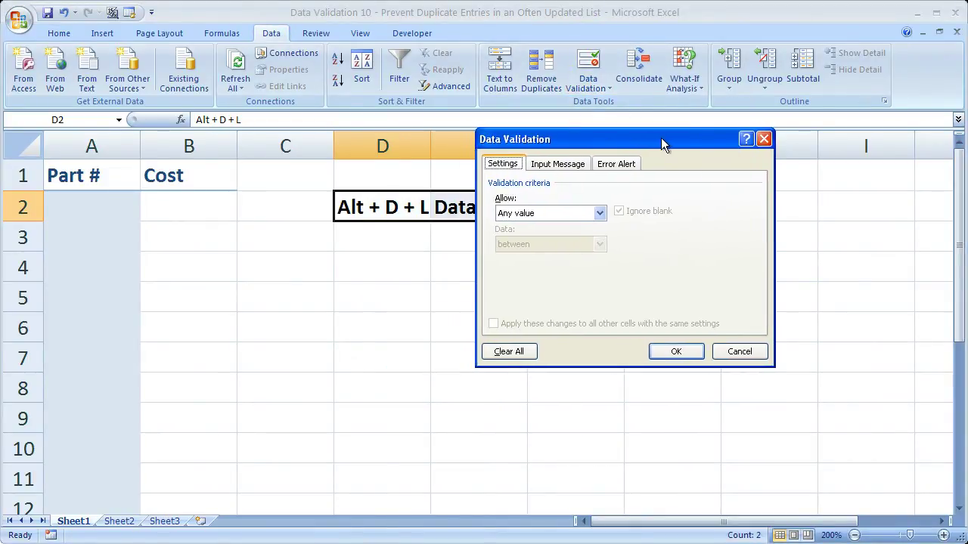
left_click(599, 213)
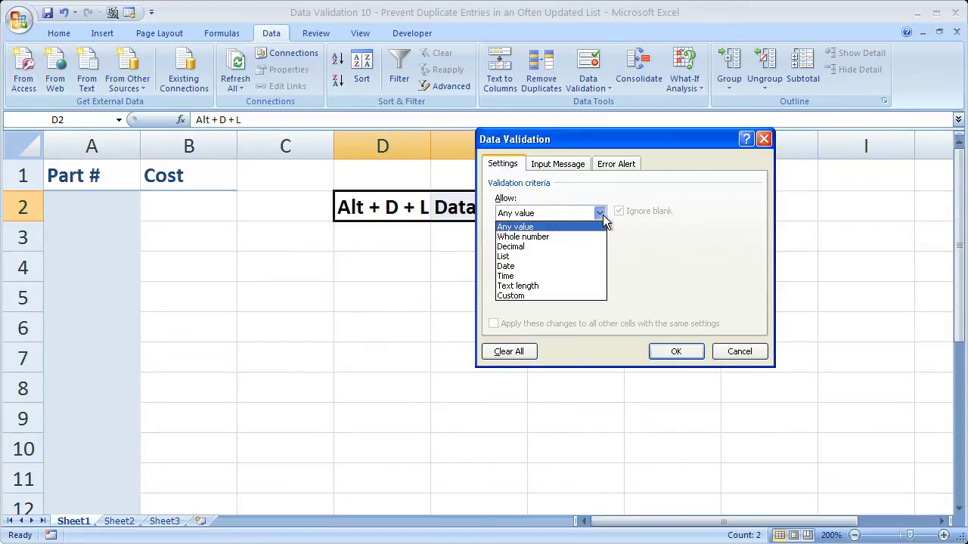
left_click(511, 297)
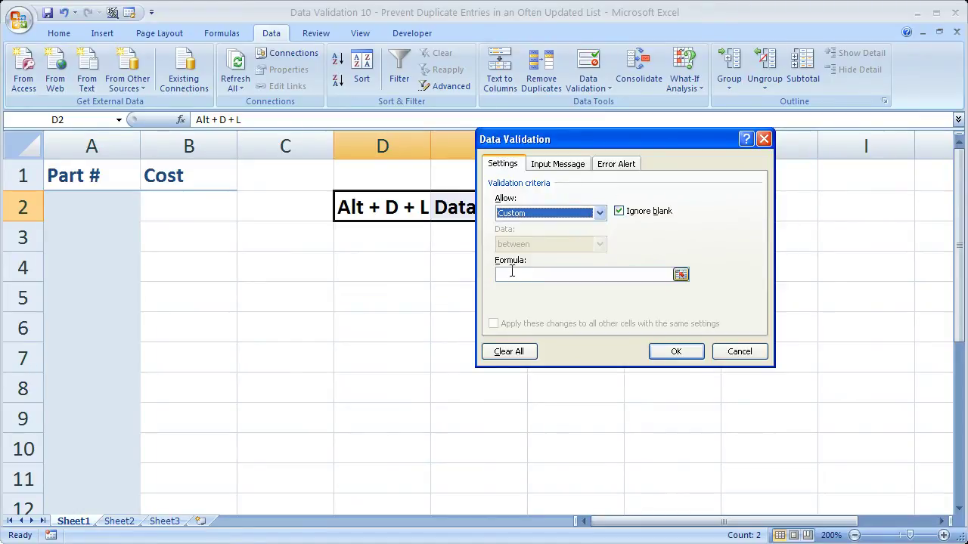
left_click(512, 274)
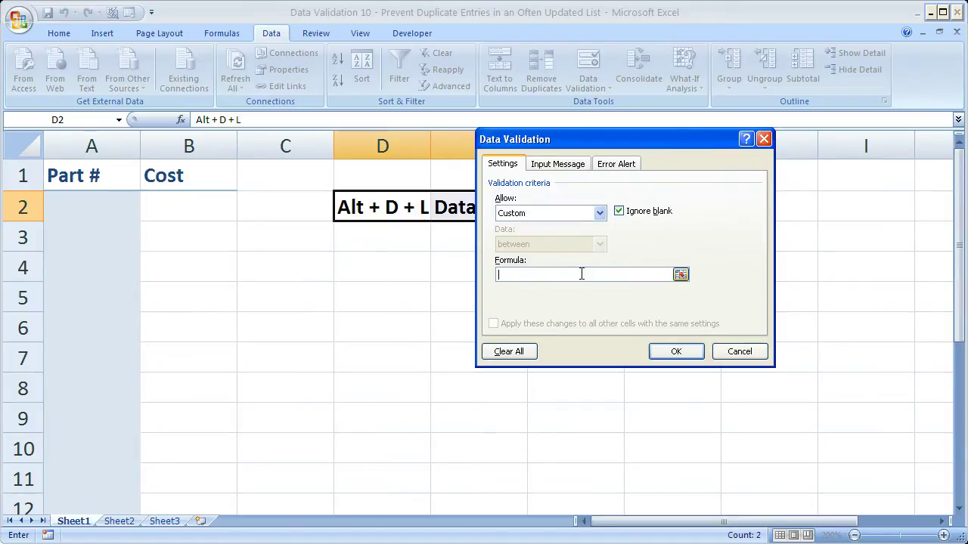
left_click(763, 139)
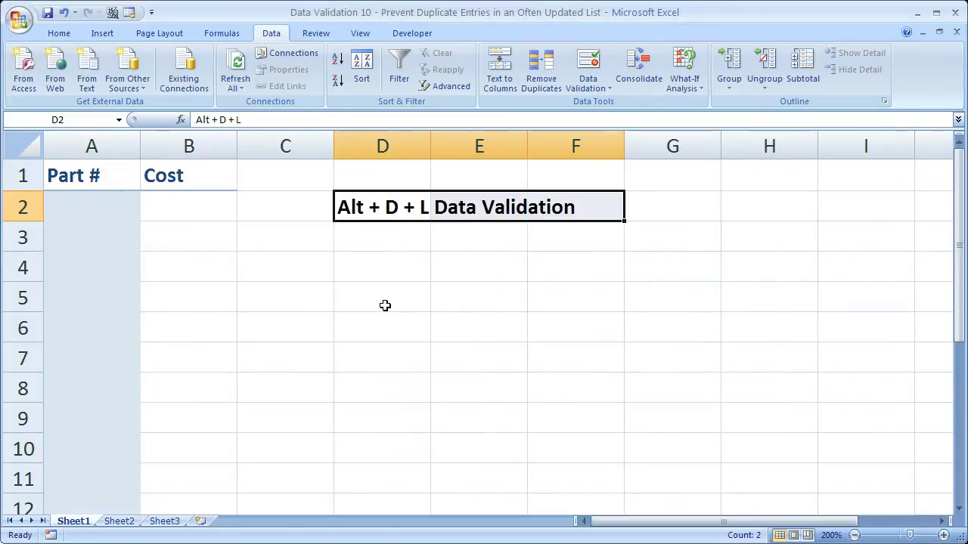
Begin a COUNTIF formula in cell D6 with the range A2:A1048576 and A2 as the criteria.
left_click(380, 329)
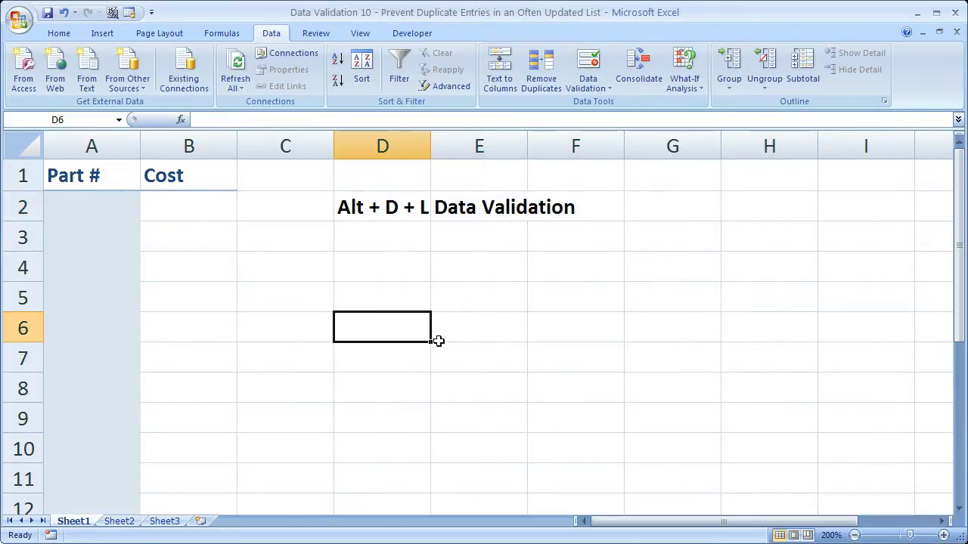
type("=")
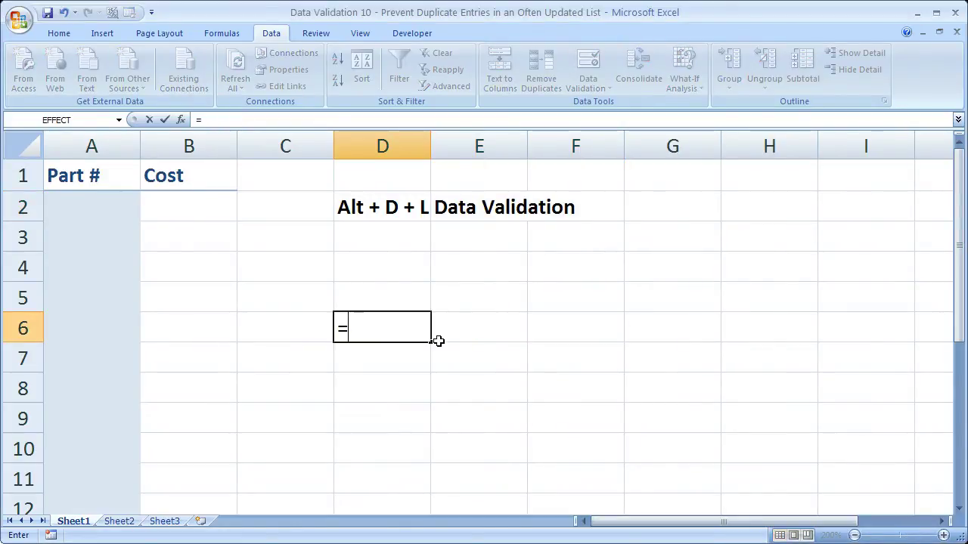
type("c")
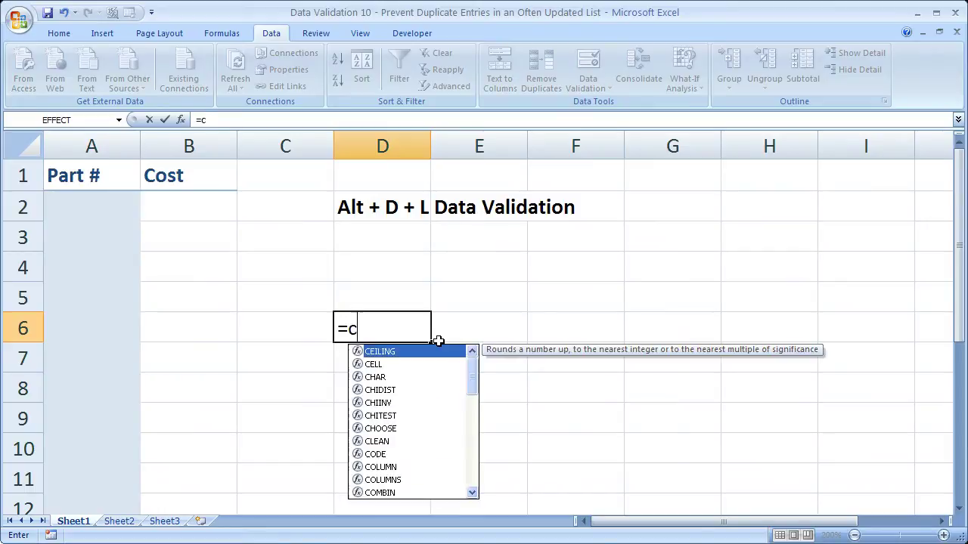
type("ountif(")
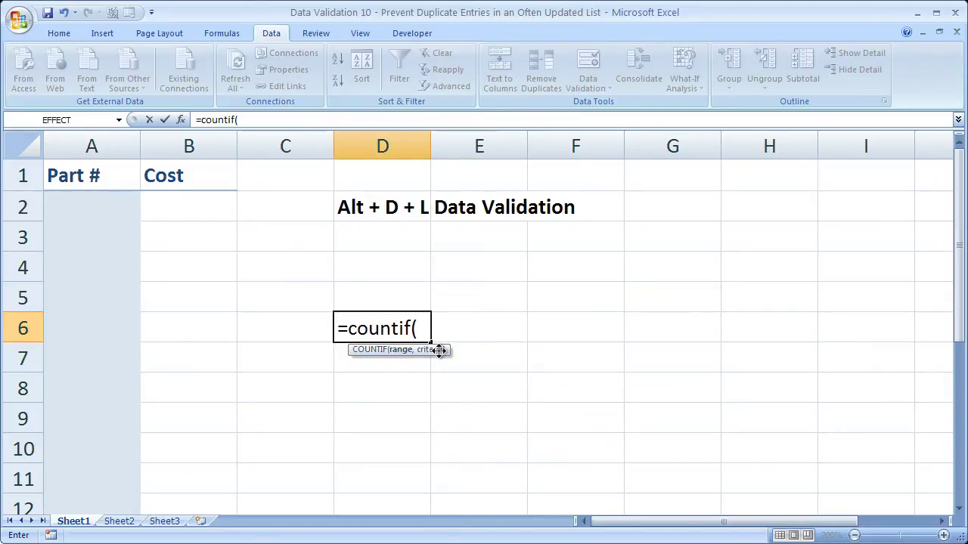
left_click(83, 208)
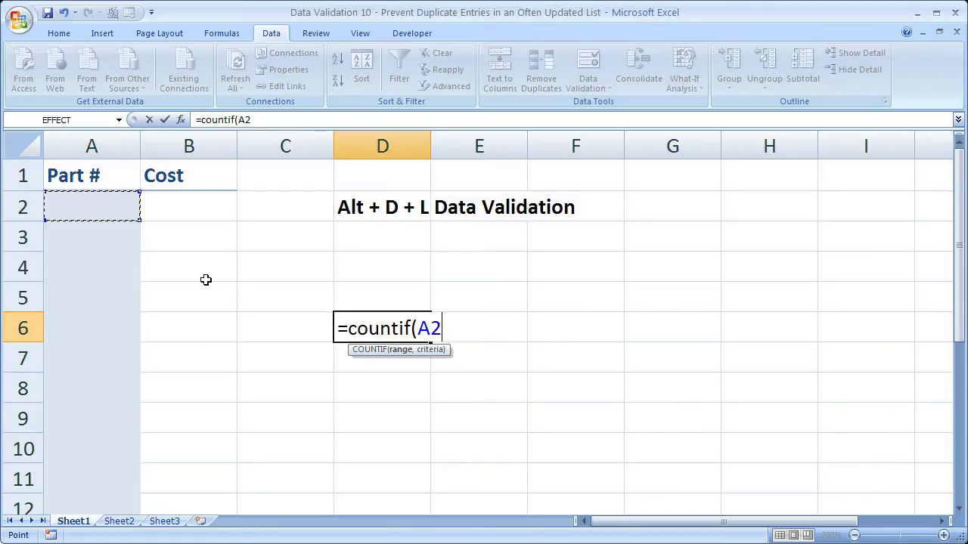
key("ctrl+shift+Down")
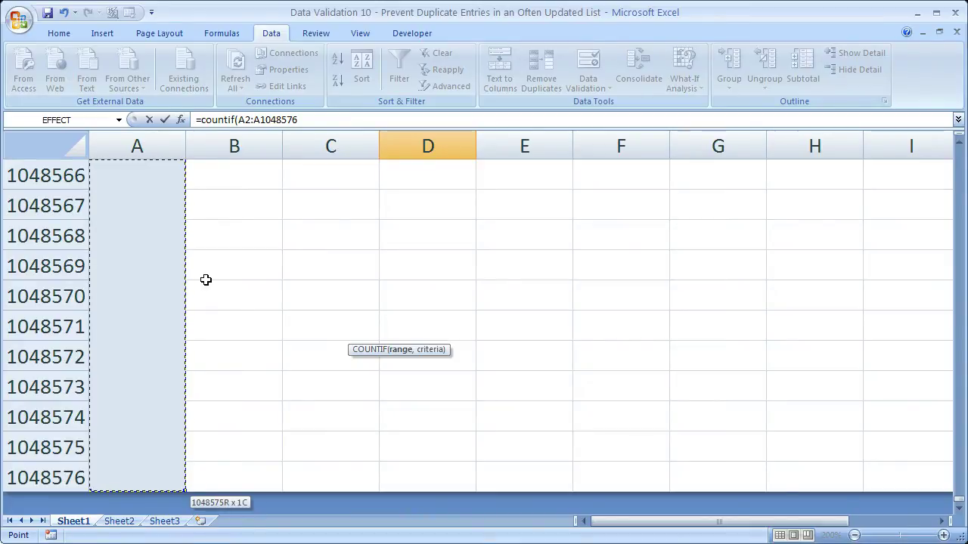
type(",")
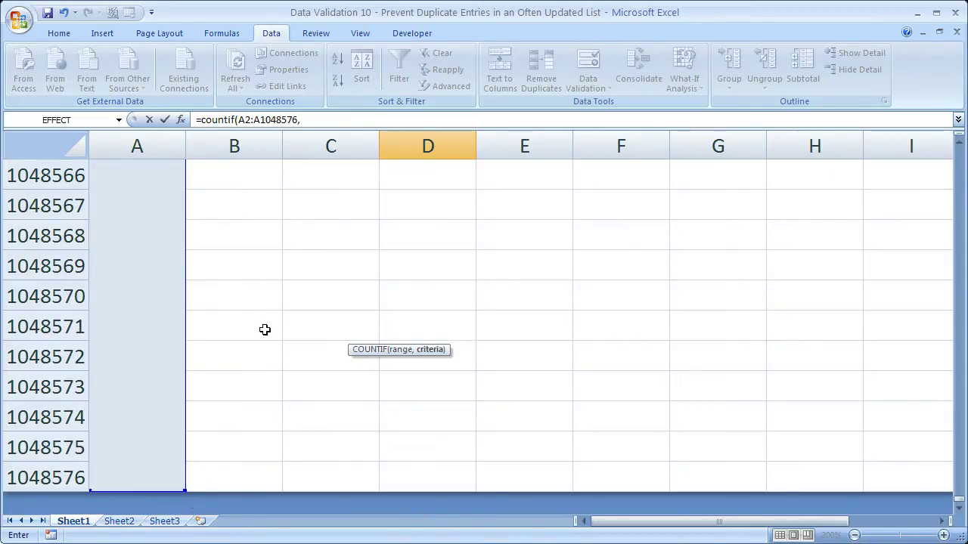
left_click_drag(960, 500, 958, 163)
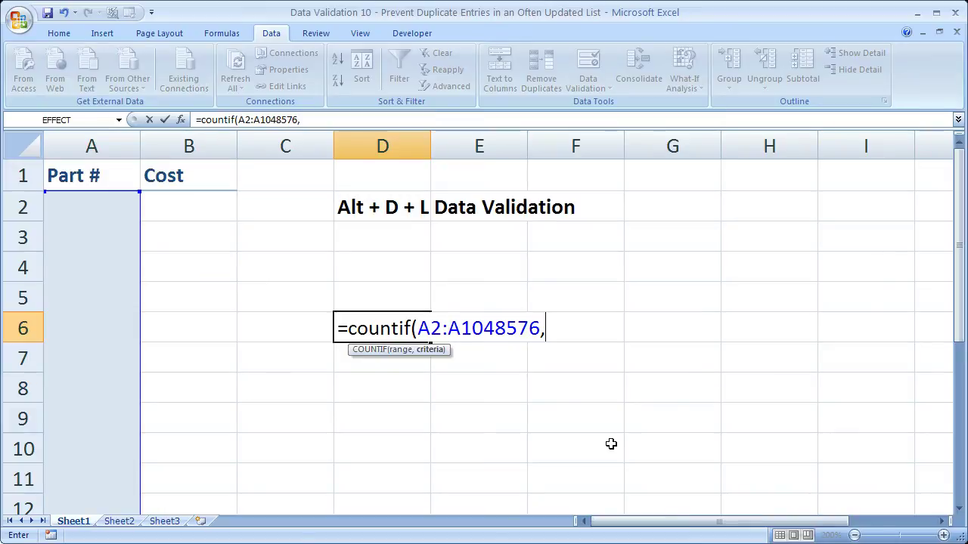
left_click(92, 204)
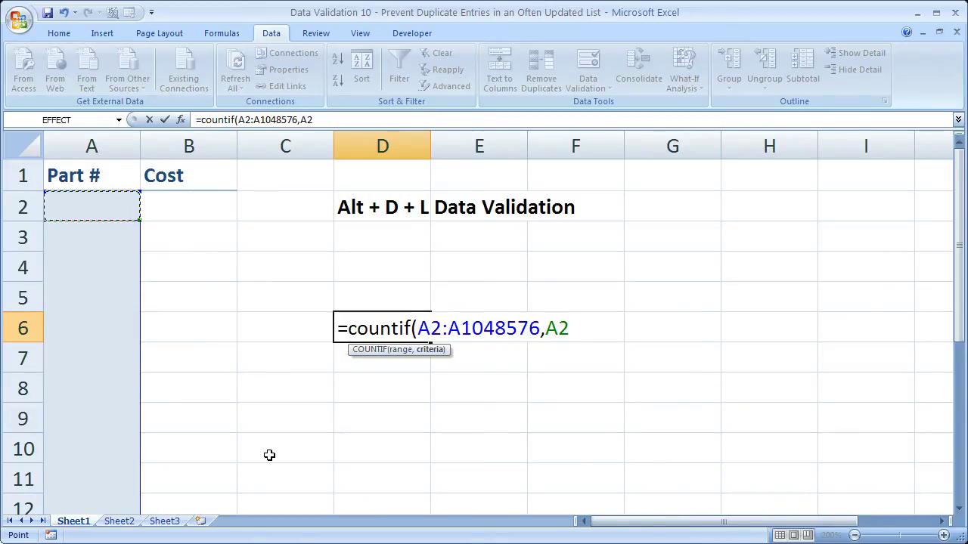
Make both ends of the COUNTIF range absolute so it reads $A$2:$A$1048576, keeping the criteria A2 relative.
left_click(540, 327)
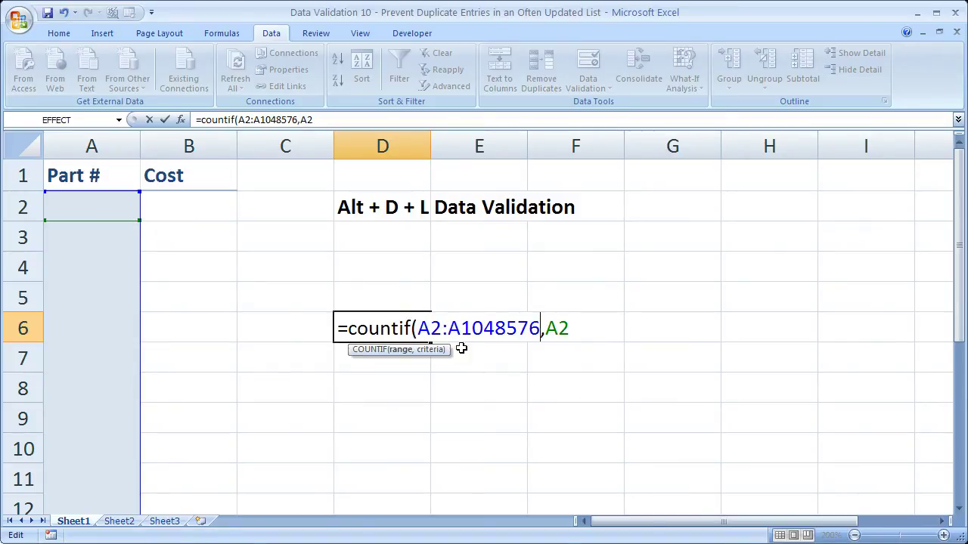
key("F4")
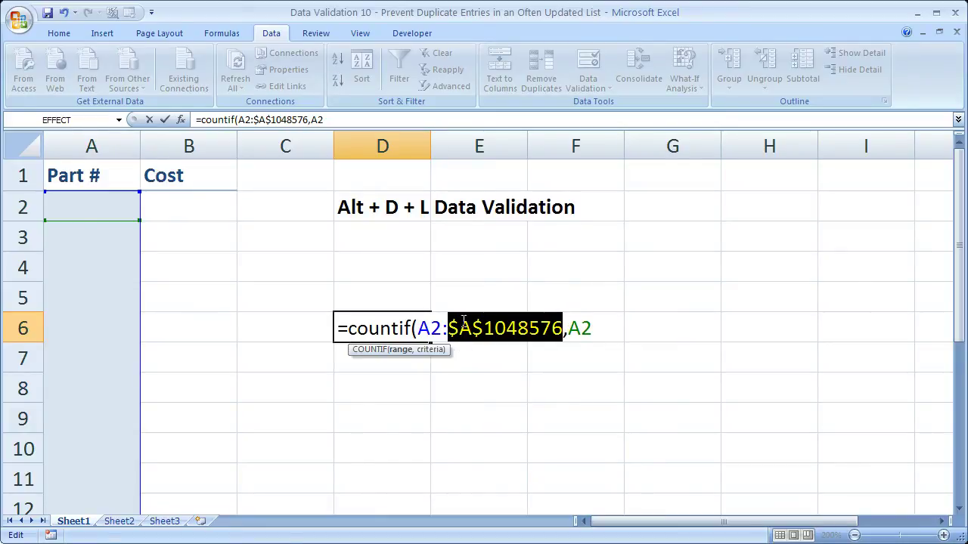
left_click(440, 326)
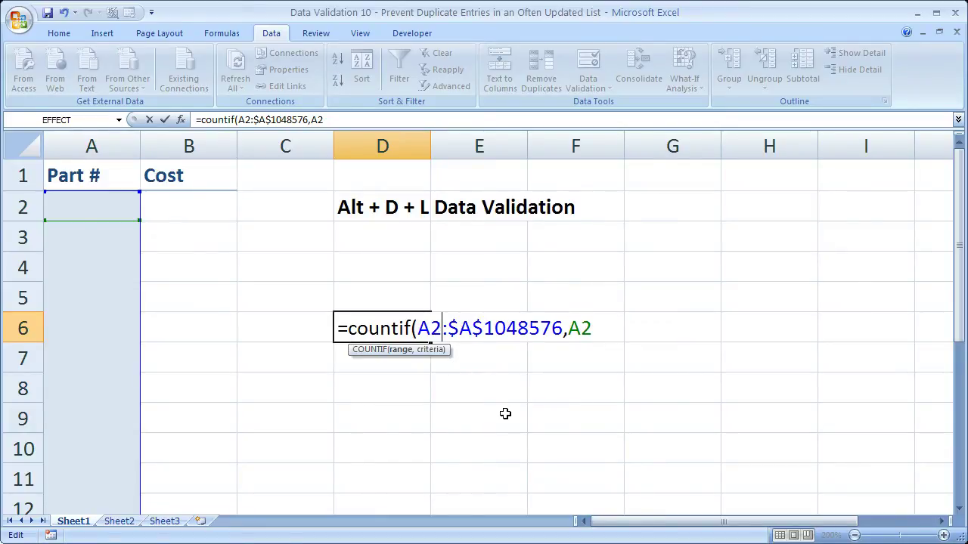
key("F4")
left_click(442, 327)
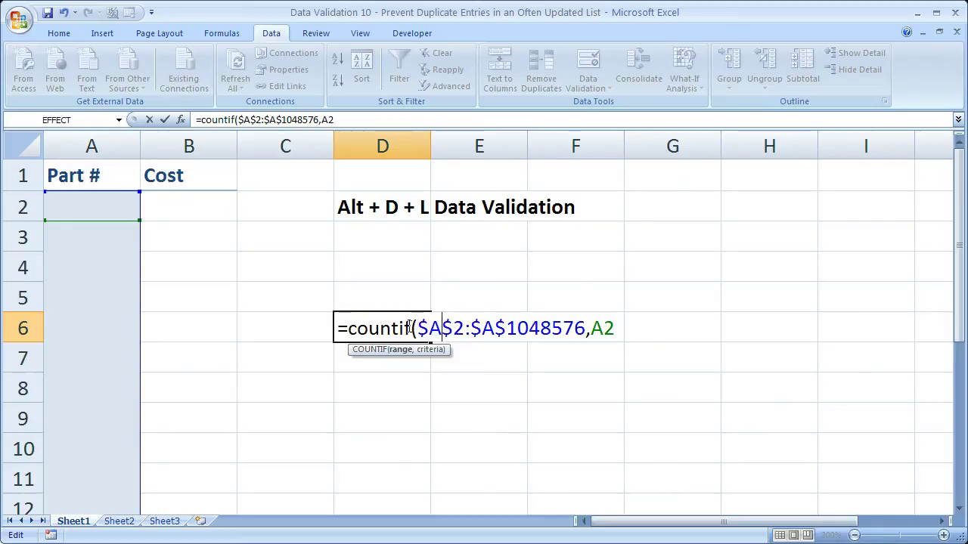
left_click_drag(418, 327, 614, 328)
Complete the COUNTIF formula with a closing parenthesis and <= 1, and cut the whole formula out of D6, leaving the cell empty.
left_click(614, 328)
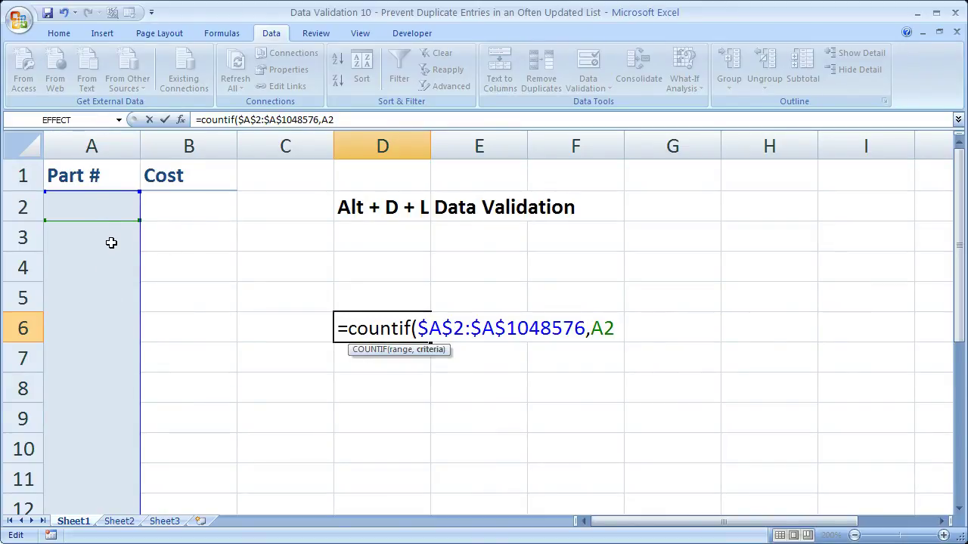
type(")")
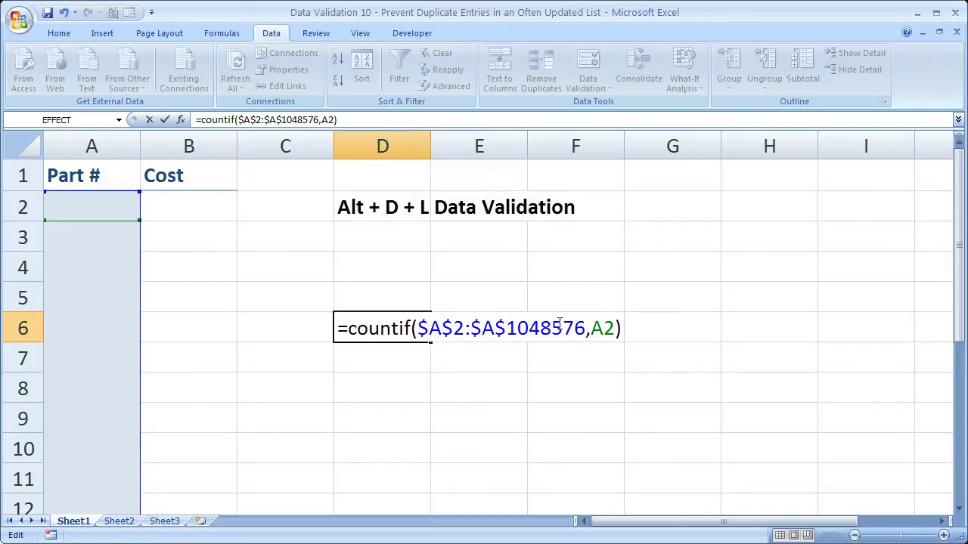
type("<= 1")
left_click_drag(338, 330, 685, 330)
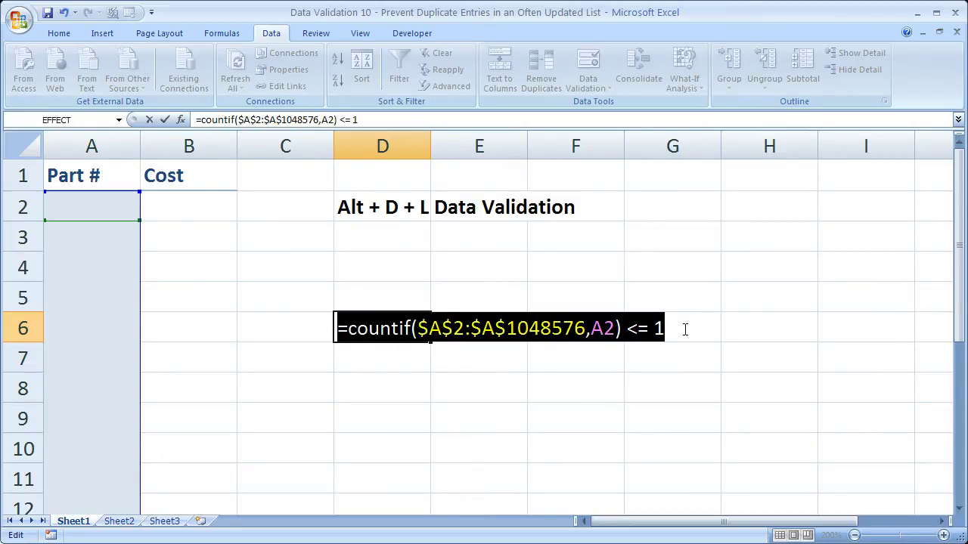
key("ctrl+x")
key("Escape")
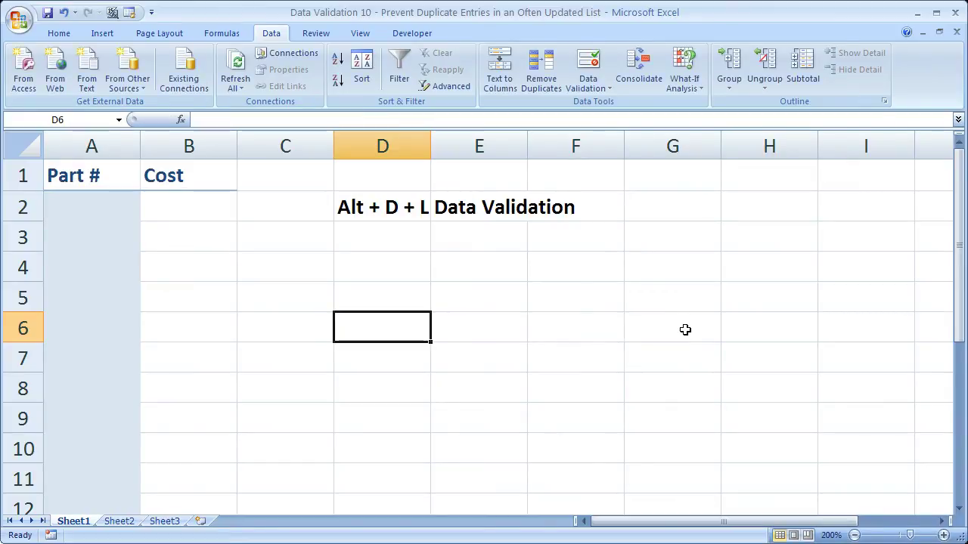
Select the Part # column from A2 to the sheet's last row and open Data Validation for that range.
left_click(96, 205)
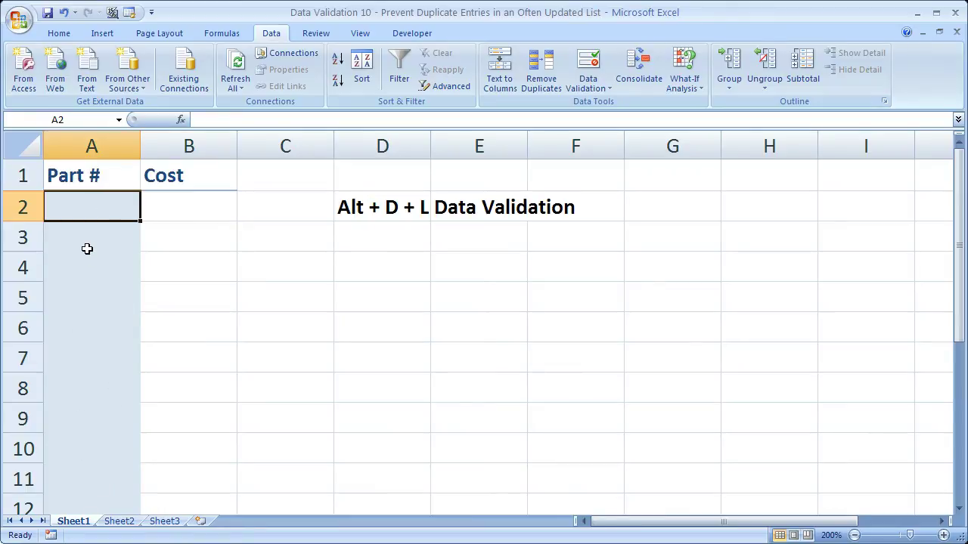
key("F2")
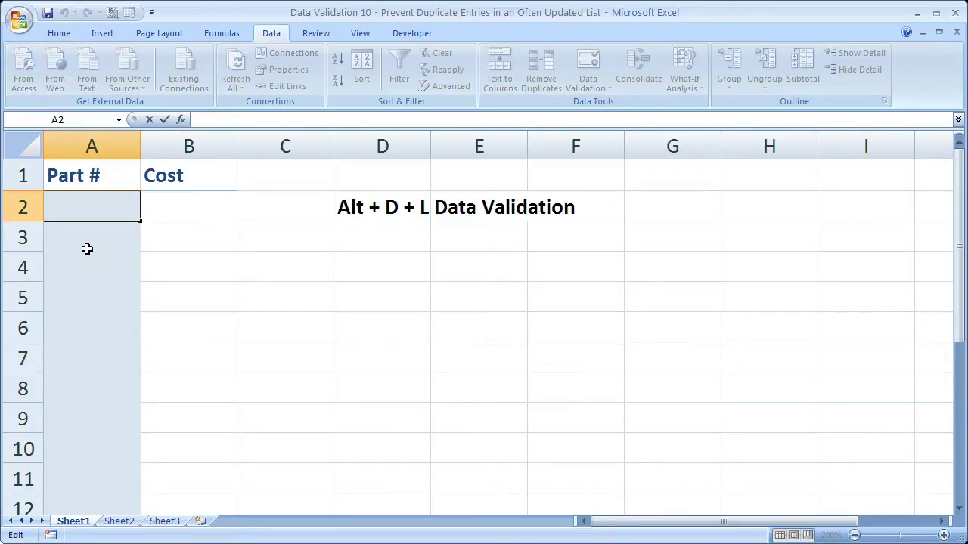
key("Escape")
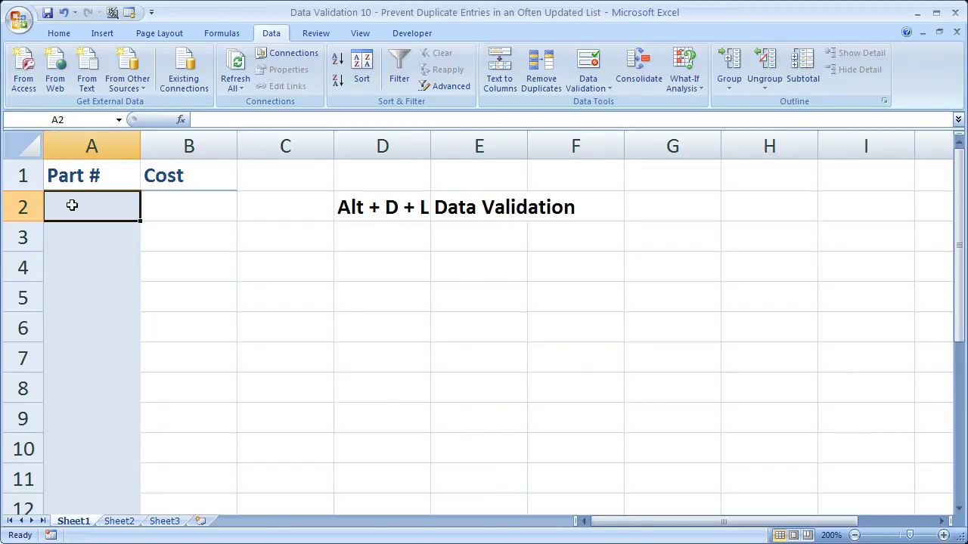
key("ctrl+shift+Down")
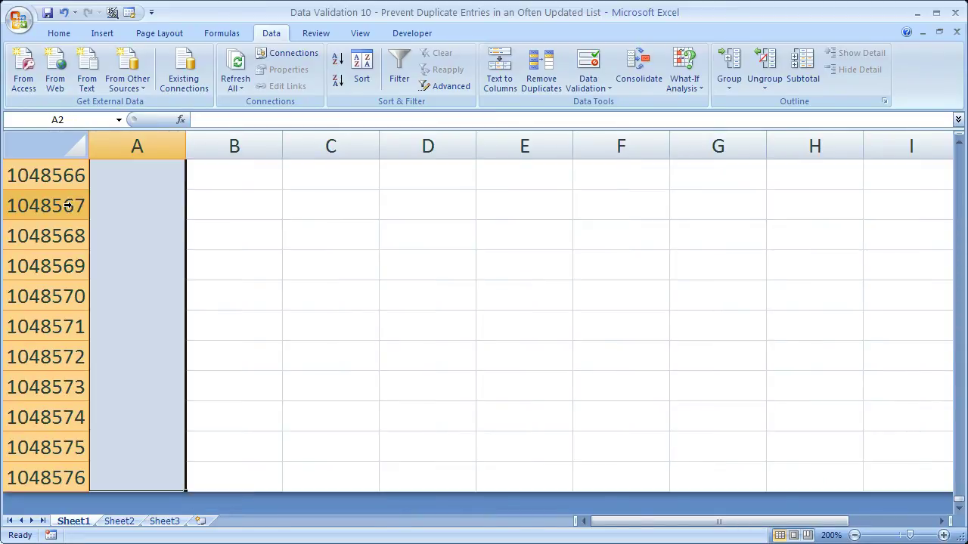
key("alt+d")
key("l")
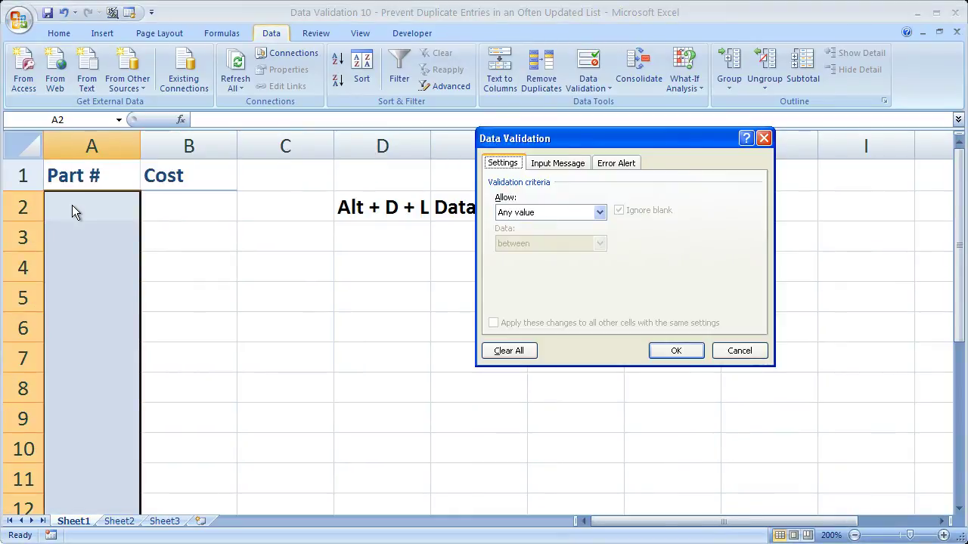
Apply a Custom validation rule to the selected range, pasting in the formula =countif($A$2:$A$1048576,A2) <= 1.
left_click(600, 213)
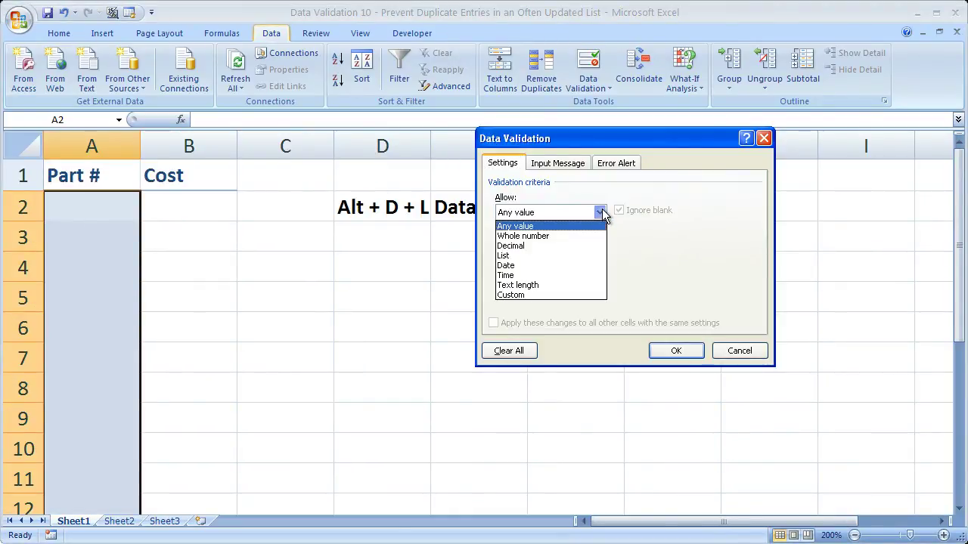
left_click(519, 295)
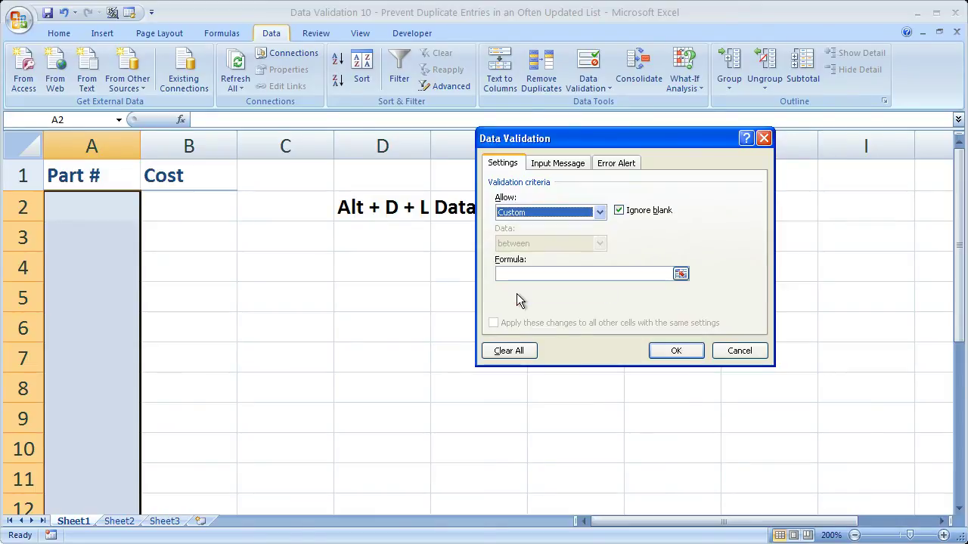
left_click(519, 274)
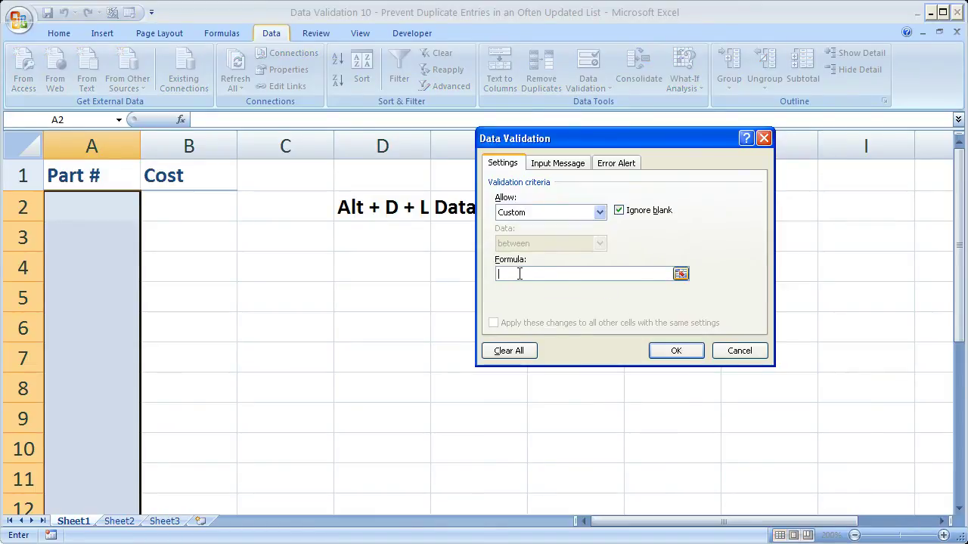
key("ctrl+v")
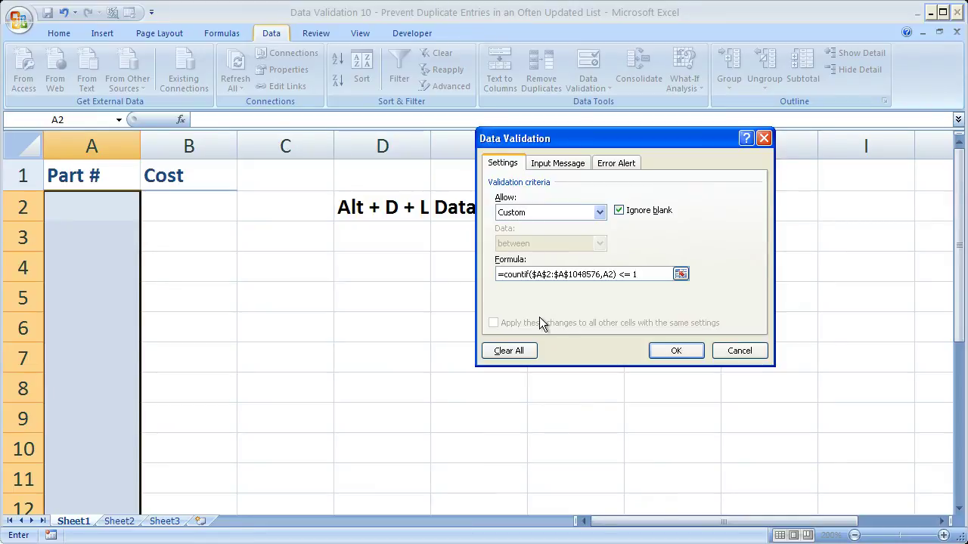
left_click(672, 352)
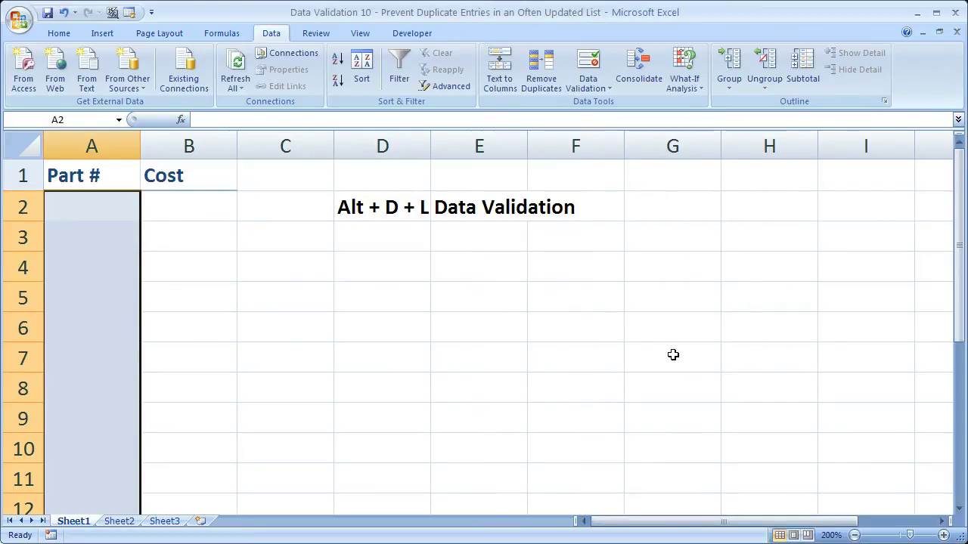
Inspect the data validation formula of cell A2, checking its absolute range and relative criteria, and close it without changes.
left_click(203, 283)
left_click(104, 384)
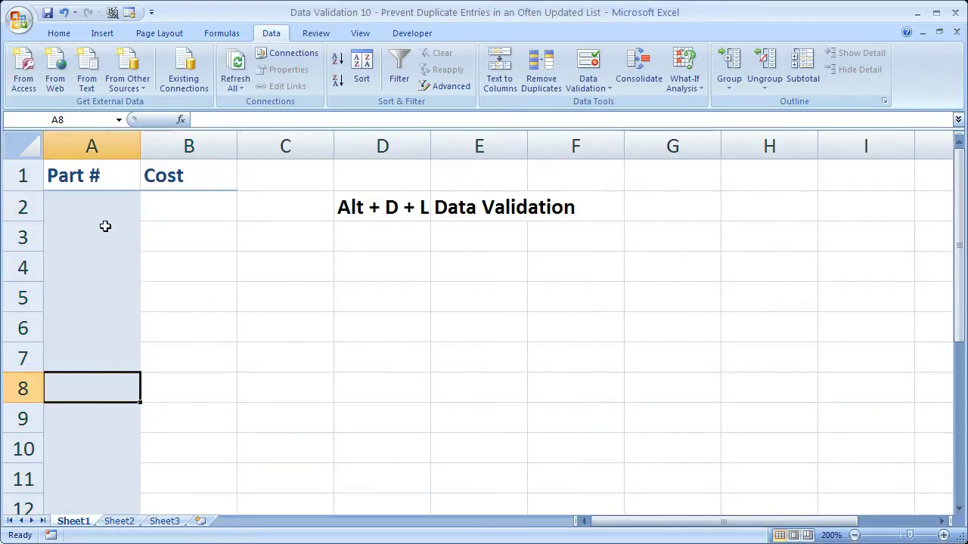
left_click(105, 202)
key("alt+d")
key("l")
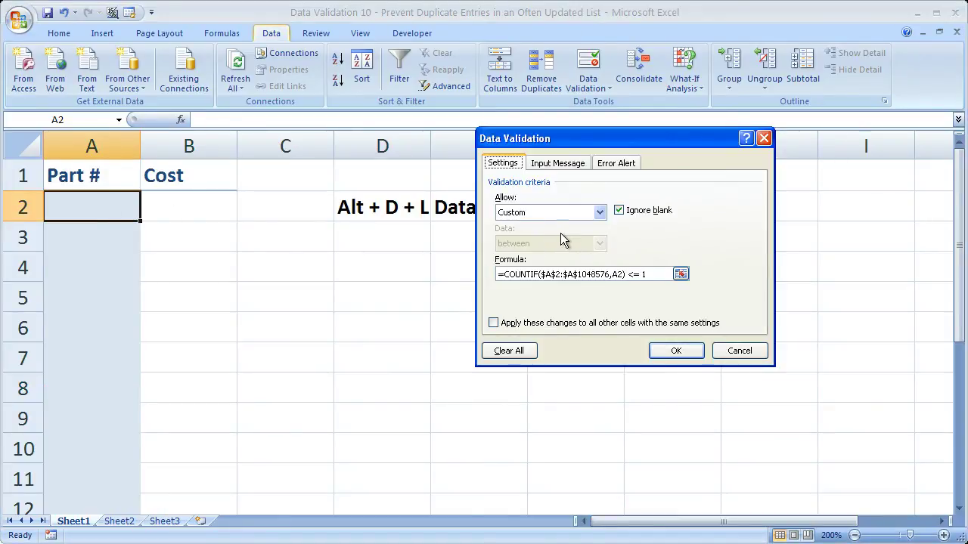
left_click_drag(542, 274, 616, 274)
double_click(618, 274)
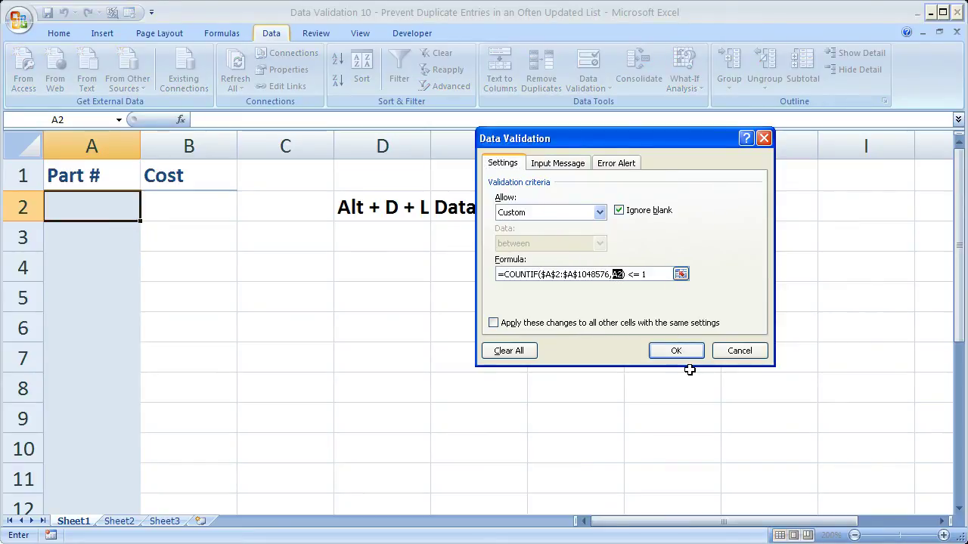
left_click(748, 350)
Inspect the data validation formula of cell A5, comparing its range and criteria reference, and close it without changes.
left_click(89, 294)
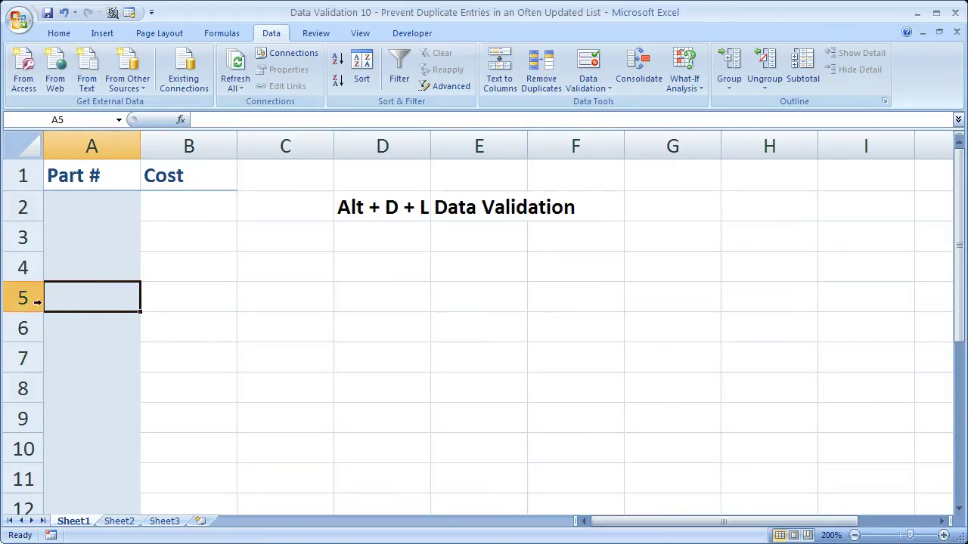
key("alt+d")
key("l")
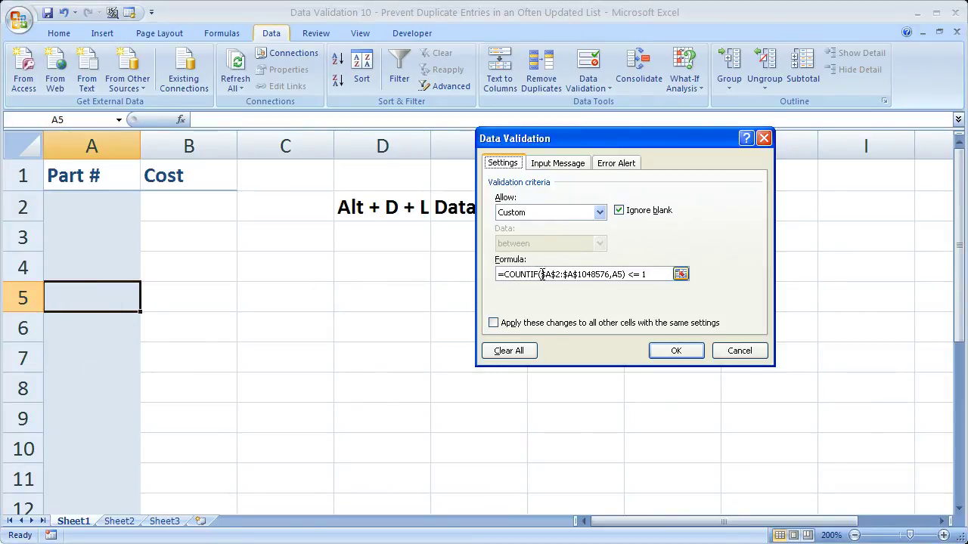
left_click_drag(543, 273, 613, 274)
double_click(617, 274)
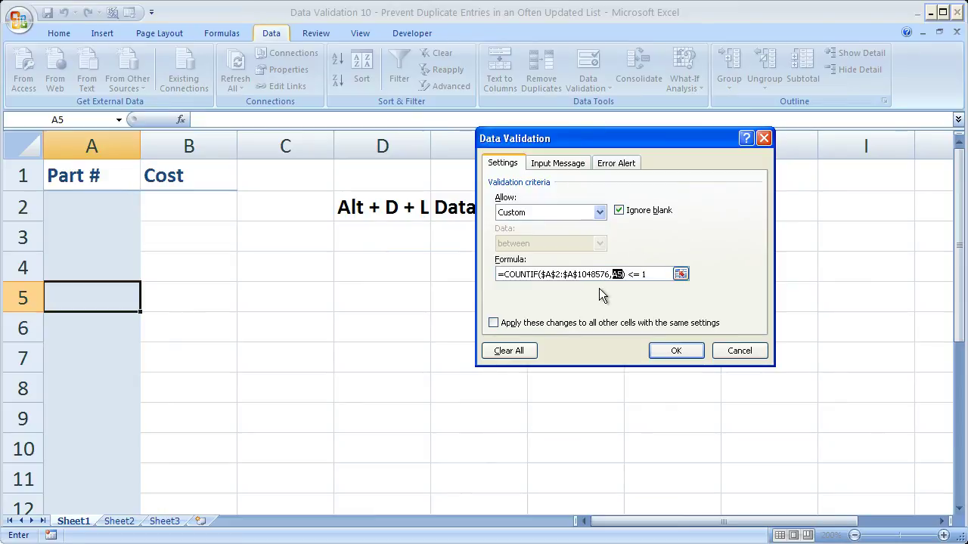
left_click(722, 350)
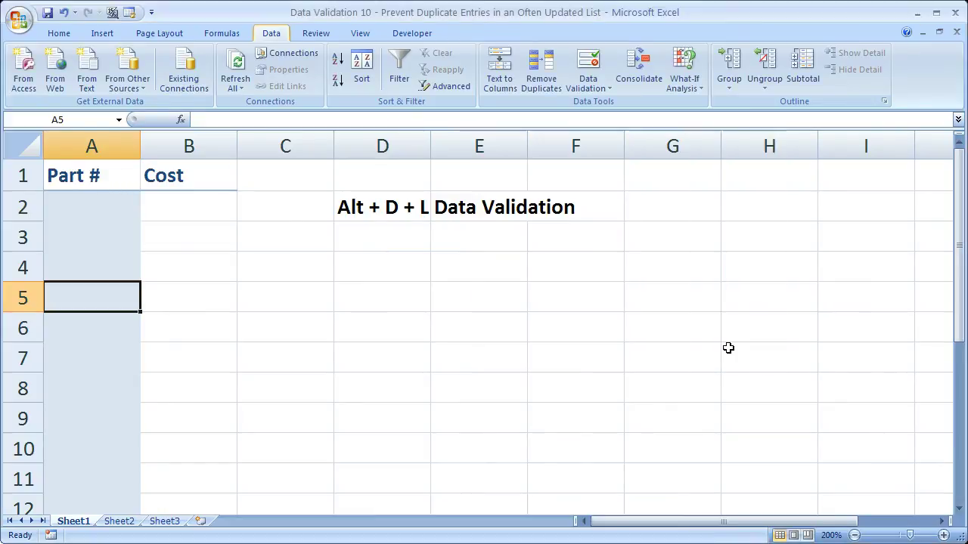
Enter the part numbers 123 in A2 and 321 in A3.
left_click(89, 212)
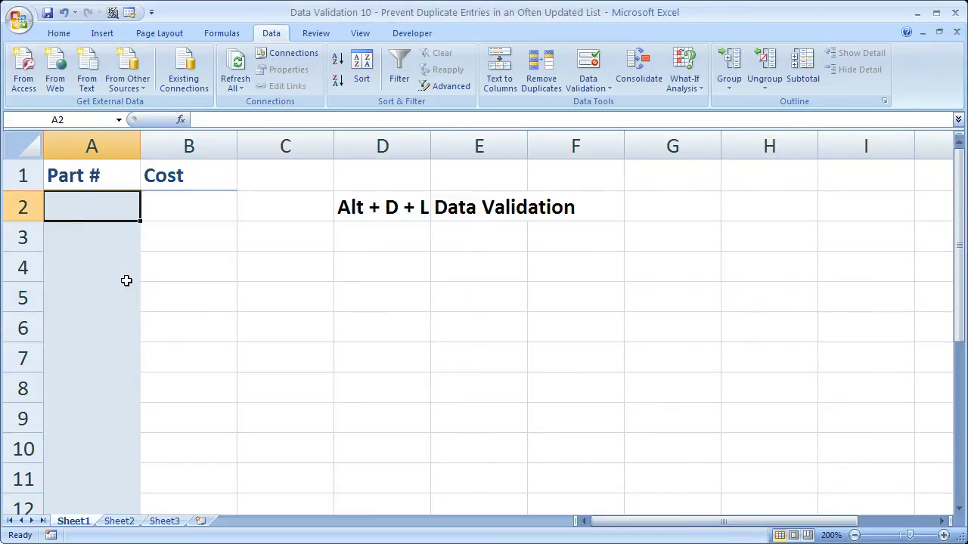
type("123")
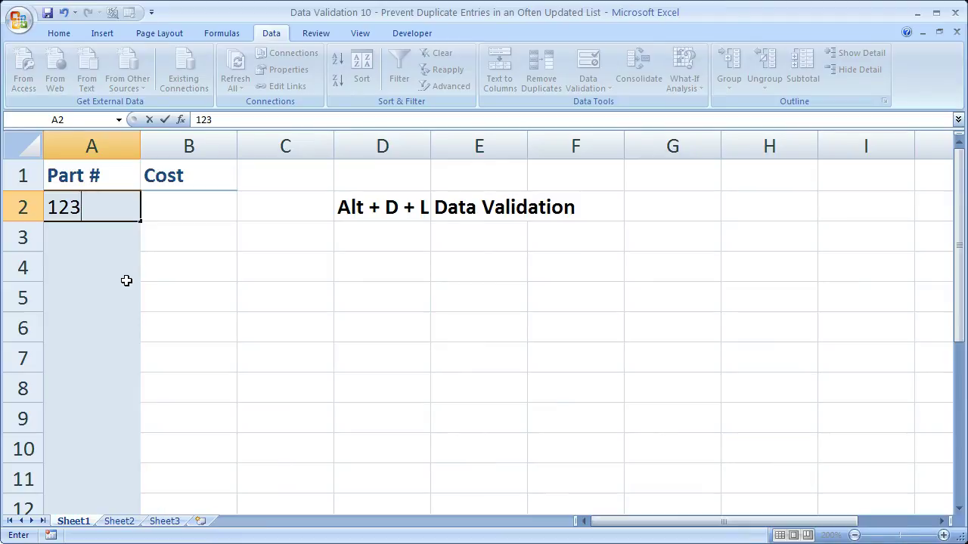
key("Return")
type("321")
key("Return")
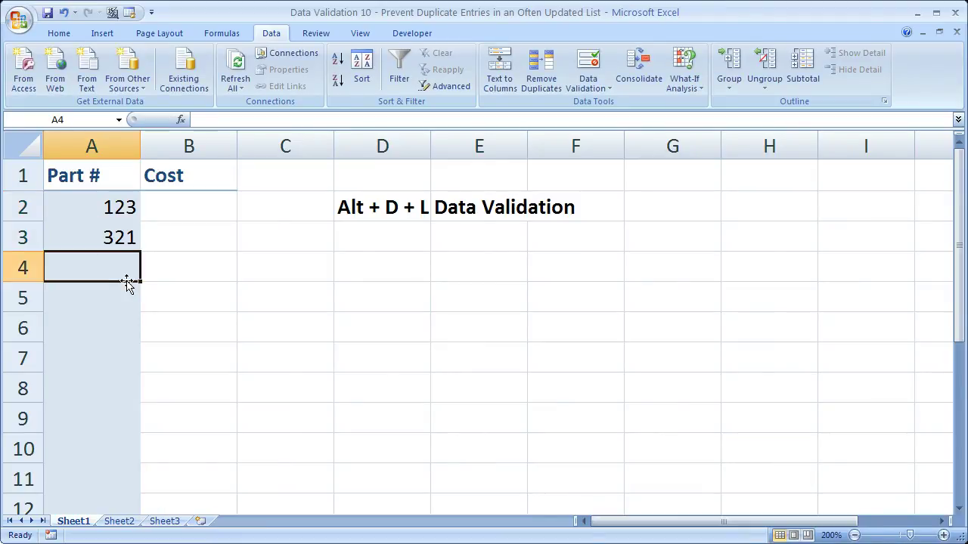
Try to enter the duplicate part number 123 in cell A274, and cancel the entry.
scroll(171, 311, "down", 15)
scroll(171, 311, "down", 20)
scroll(156, 338, "down", 20)
left_click(96, 363)
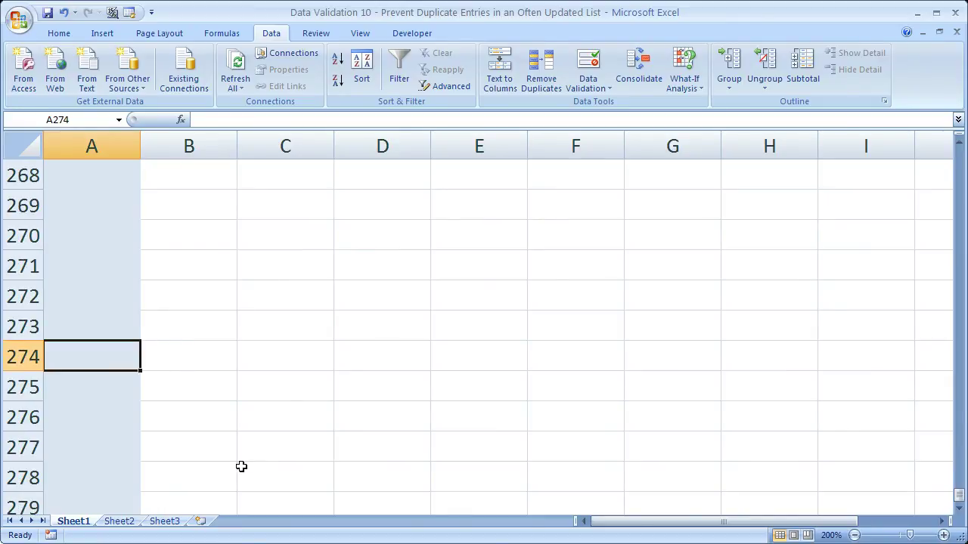
type("123")
key("Return")
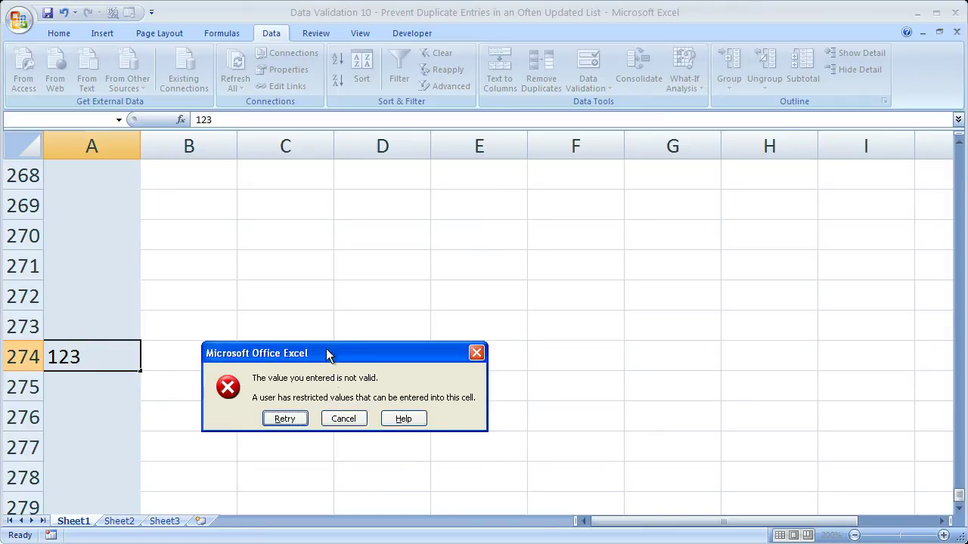
left_click_drag(328, 354, 316, 299)
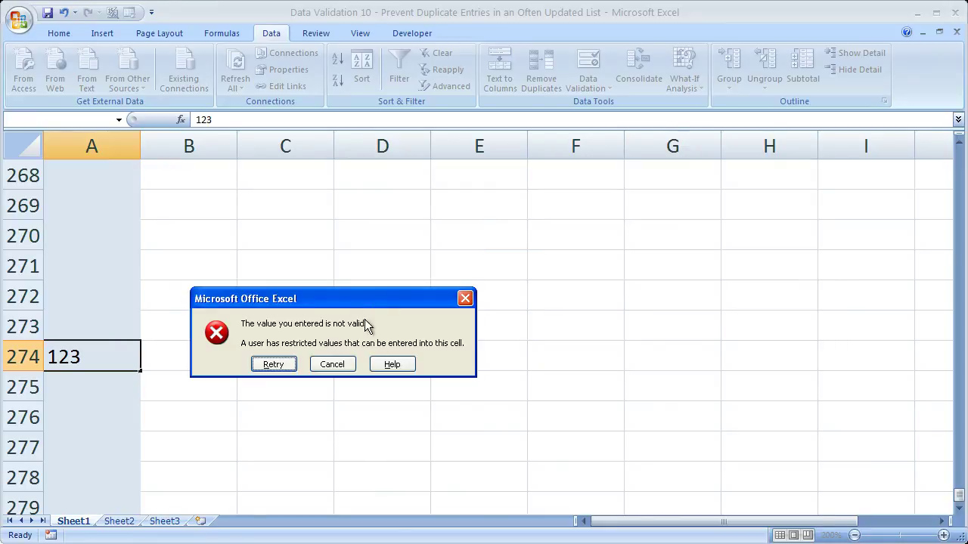
left_click(341, 370)
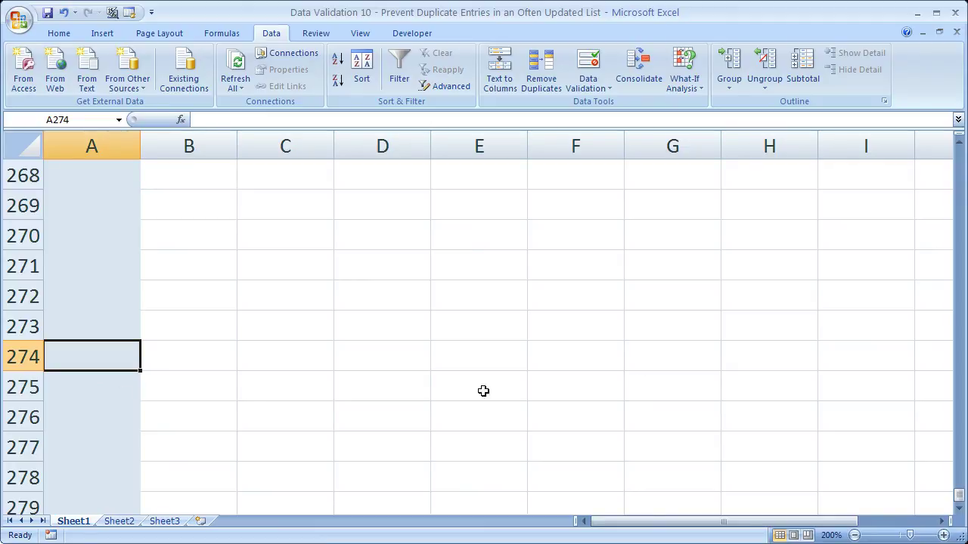
Inspect the data validation formula in the last cell of column A, A1048576, and return to the Part # header in A1.
left_click_drag(958, 496, 962, 420)
left_click(959, 508)
scroll(91, 446, "down", 1)
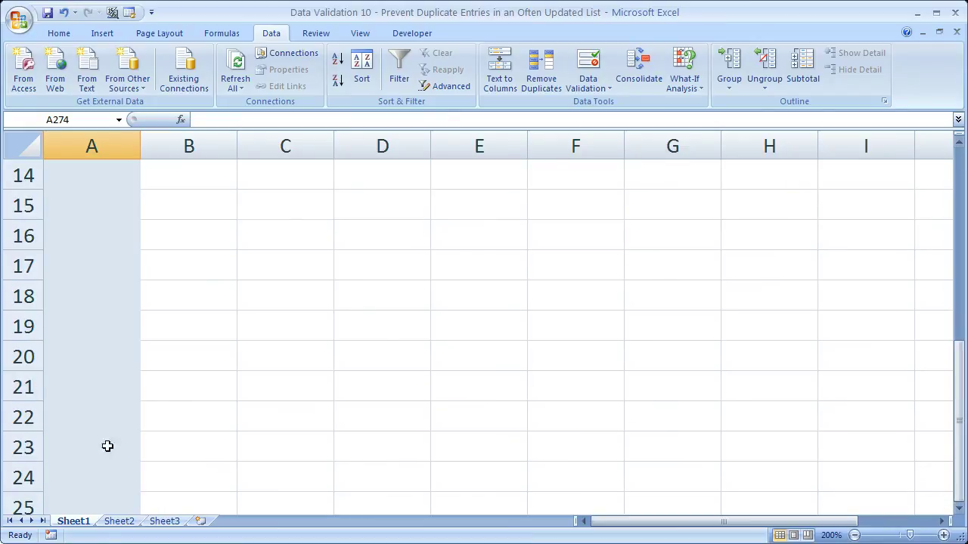
left_click(85, 391)
key("ctrl+Down")
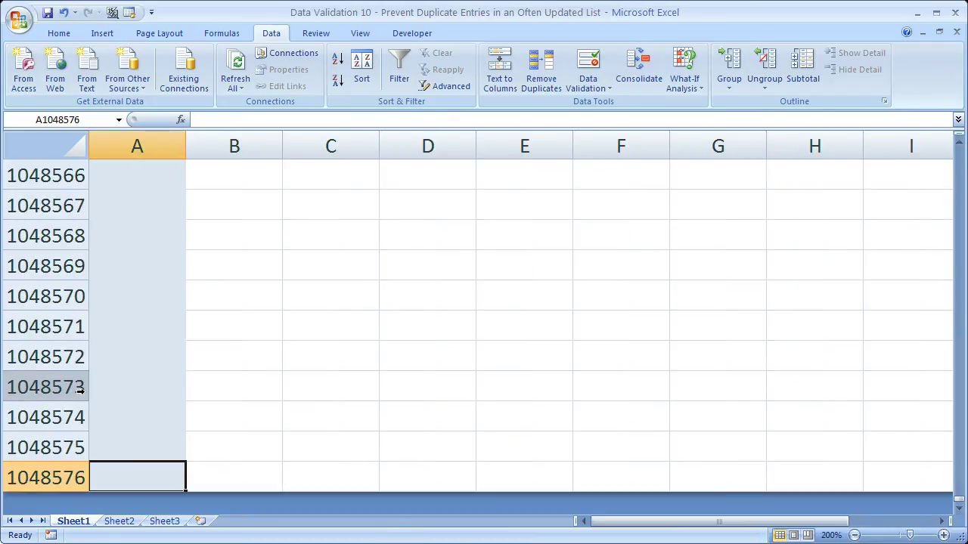
key("alt+a")
key("v")
key("v")
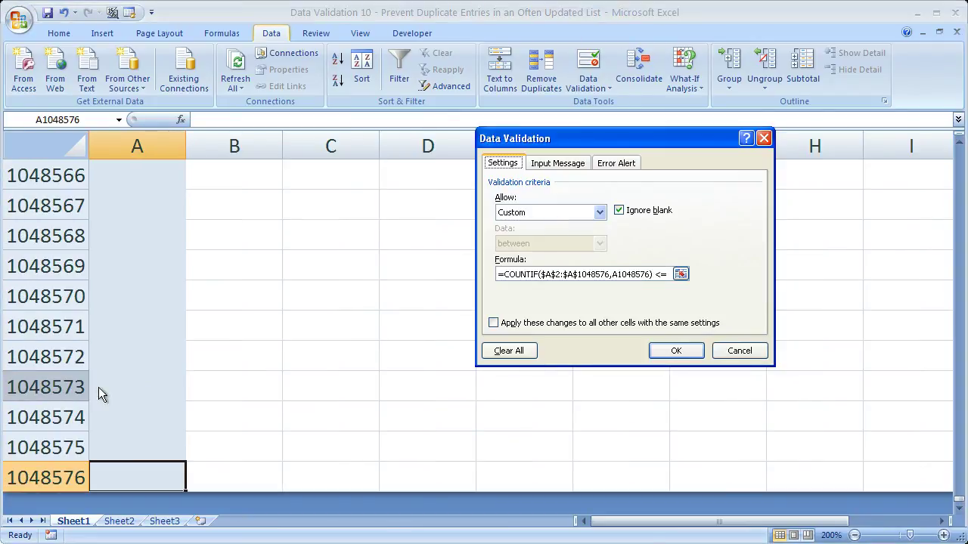
left_click_drag(614, 274, 644, 271)
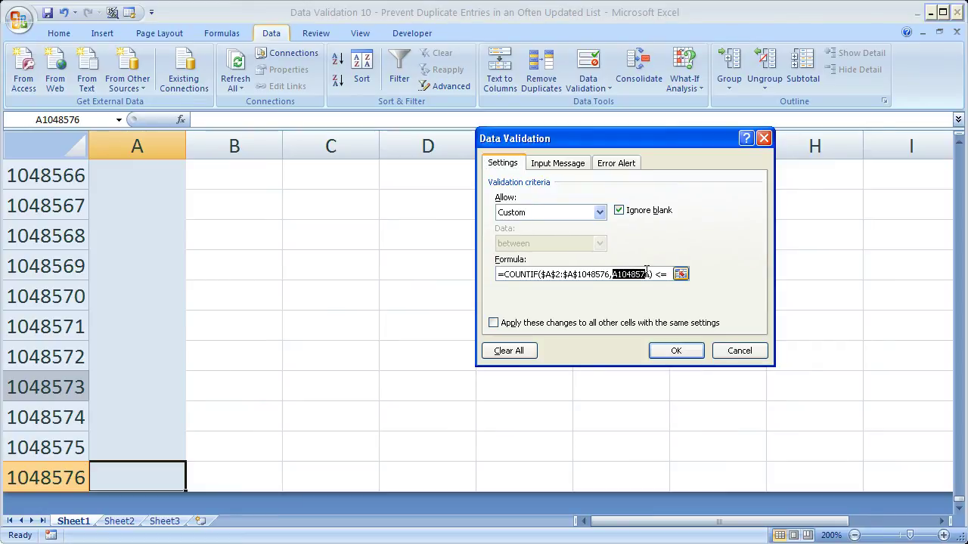
left_click(682, 351)
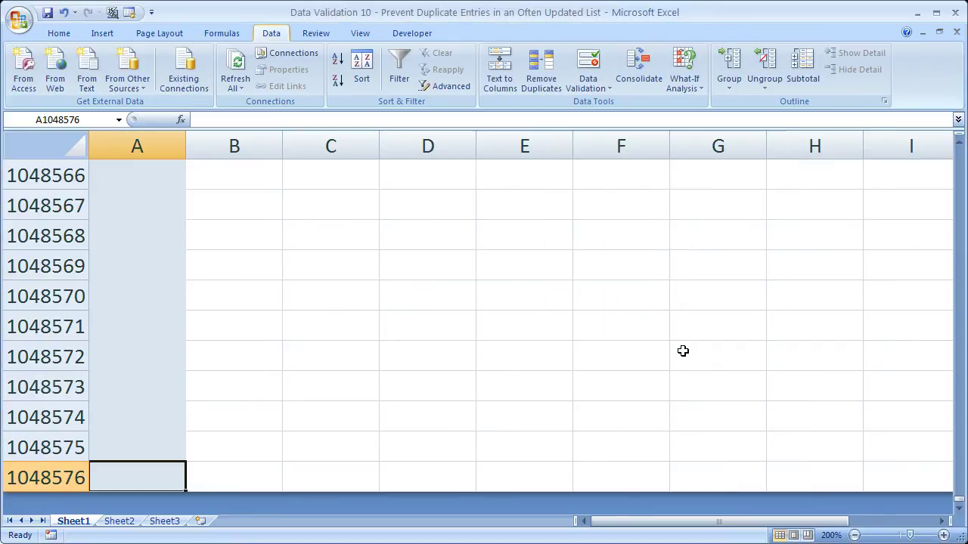
key("ctrl+Up")
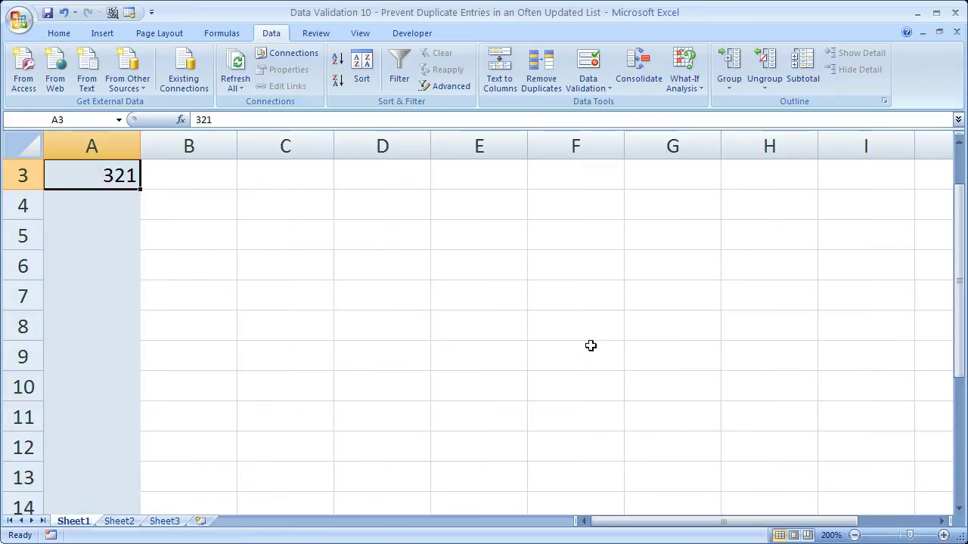
key("ctrl+Up")
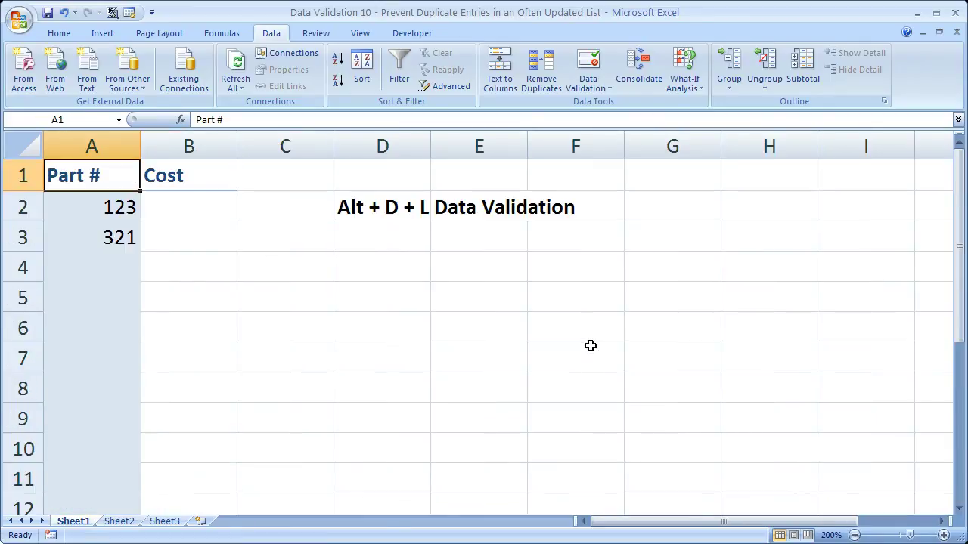